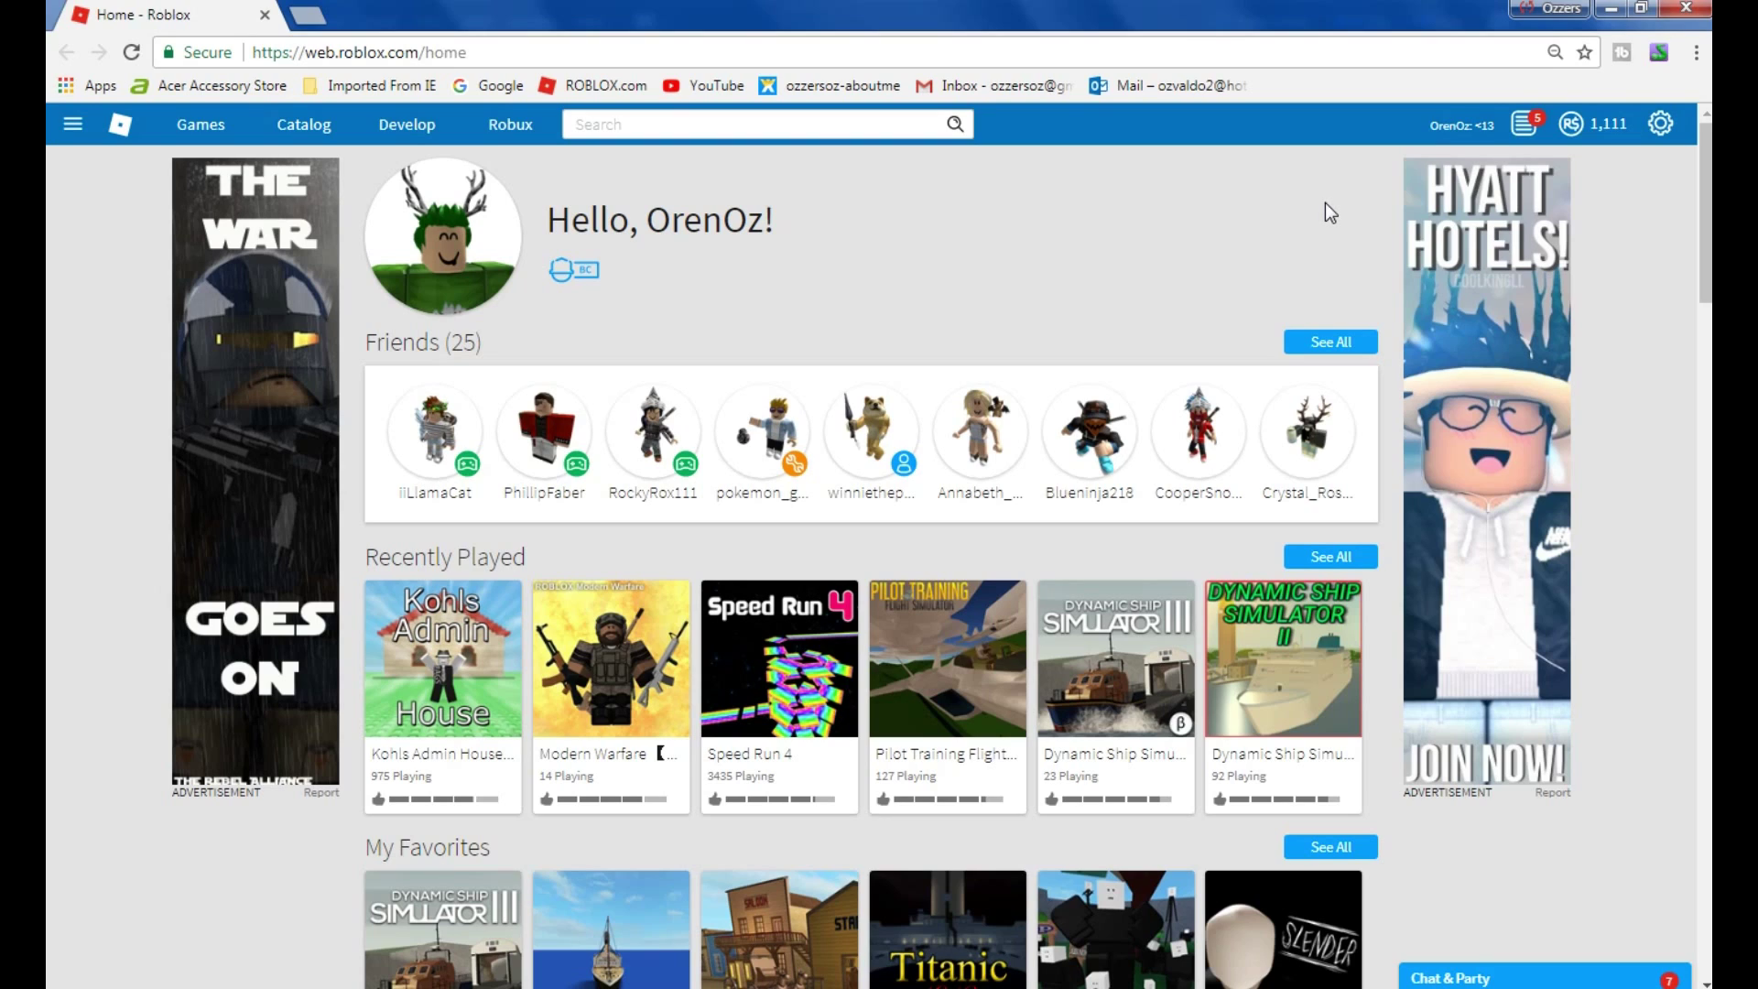
Step: Go to Roblox Develop > Shirts and open the R15 shirt template image in a new tab
click(1139, 224)
click(412, 126)
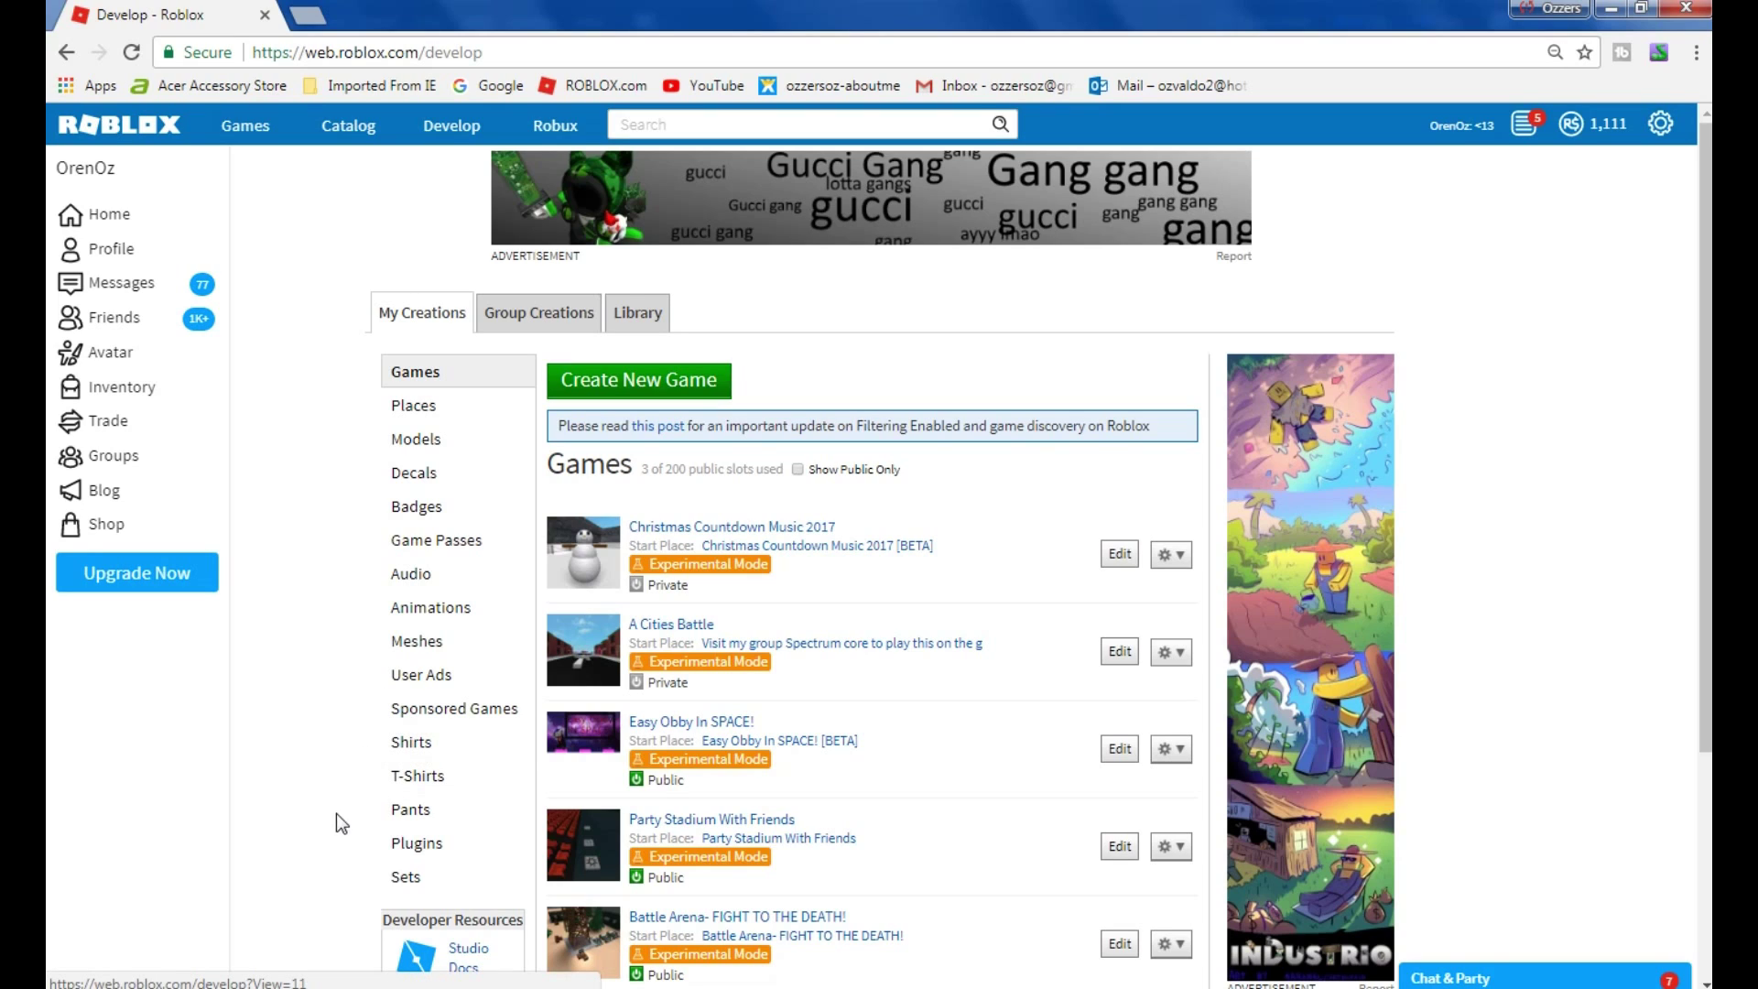
click(412, 744)
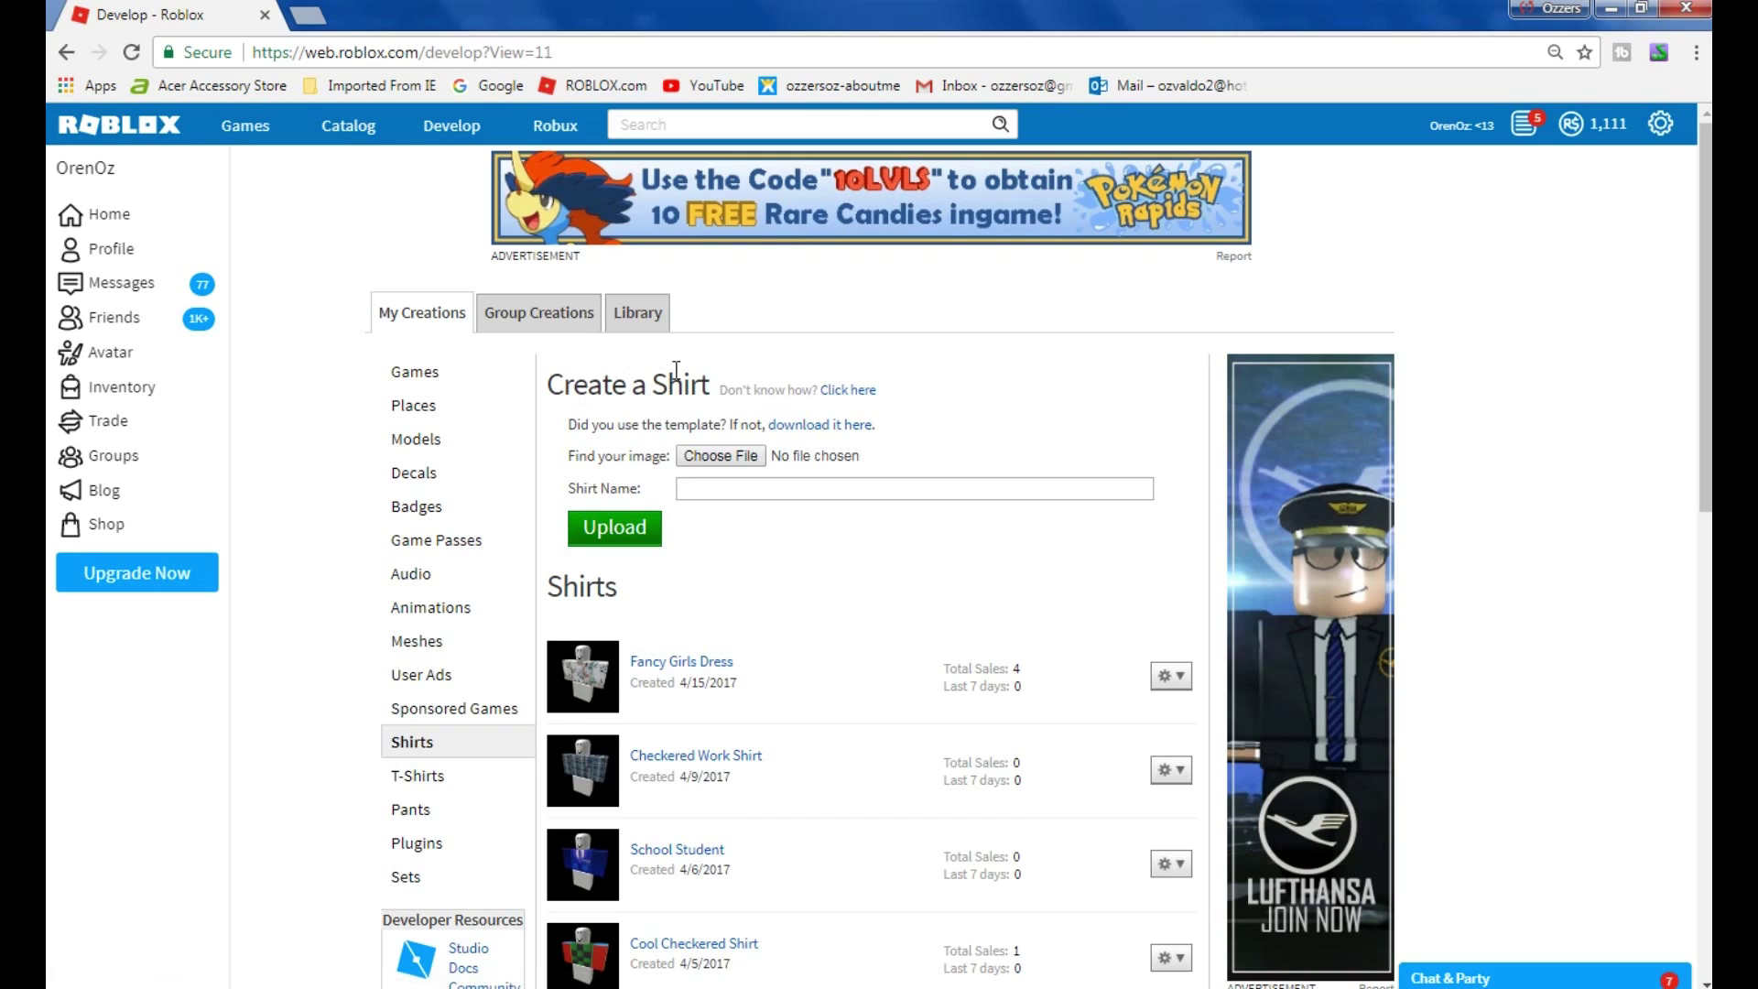
click(833, 424)
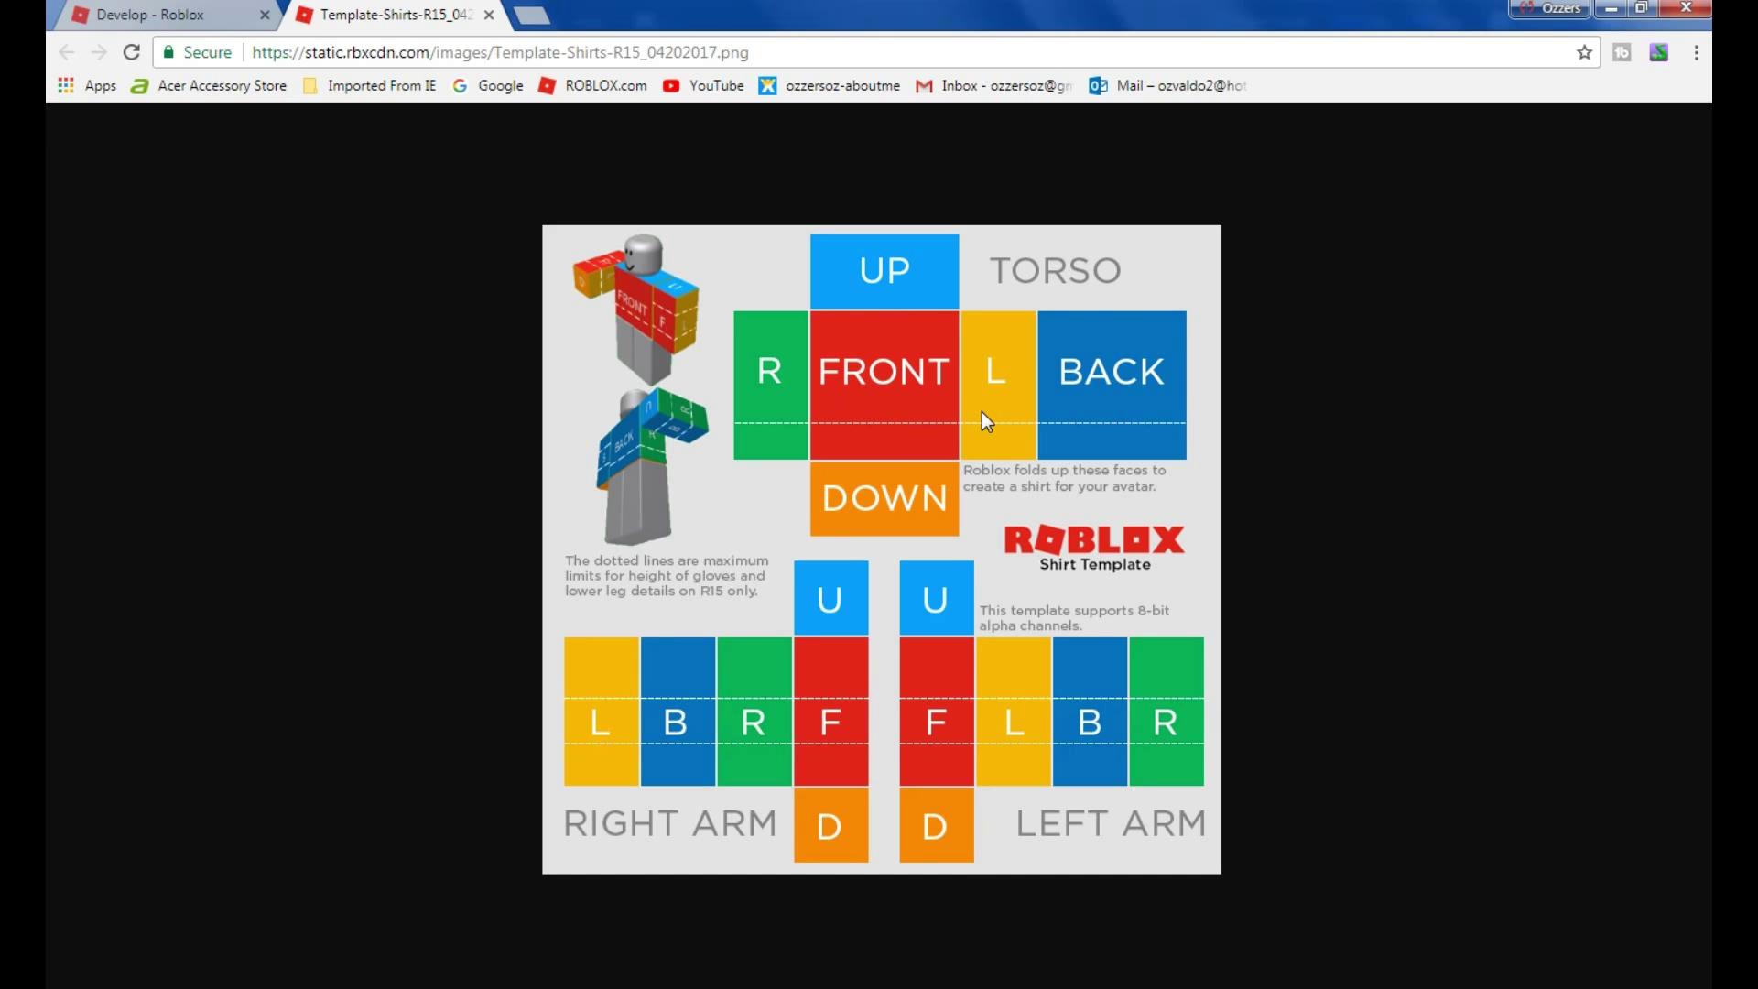
right_click(939, 375)
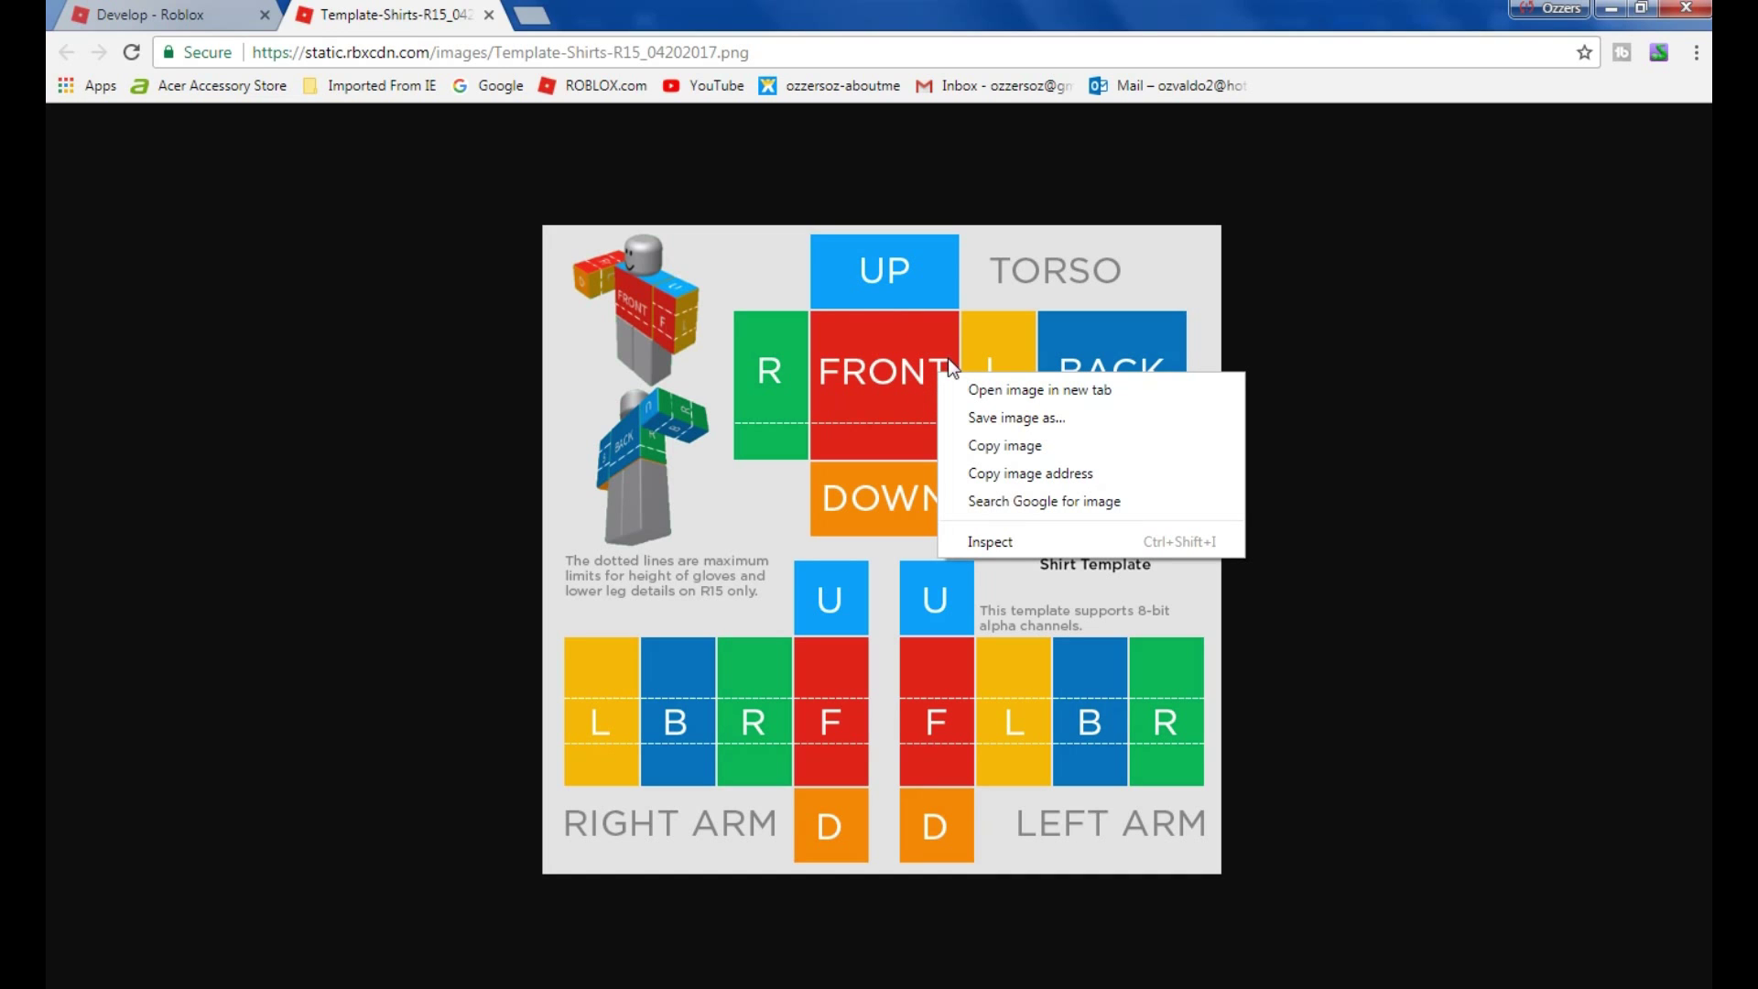
click(1020, 417)
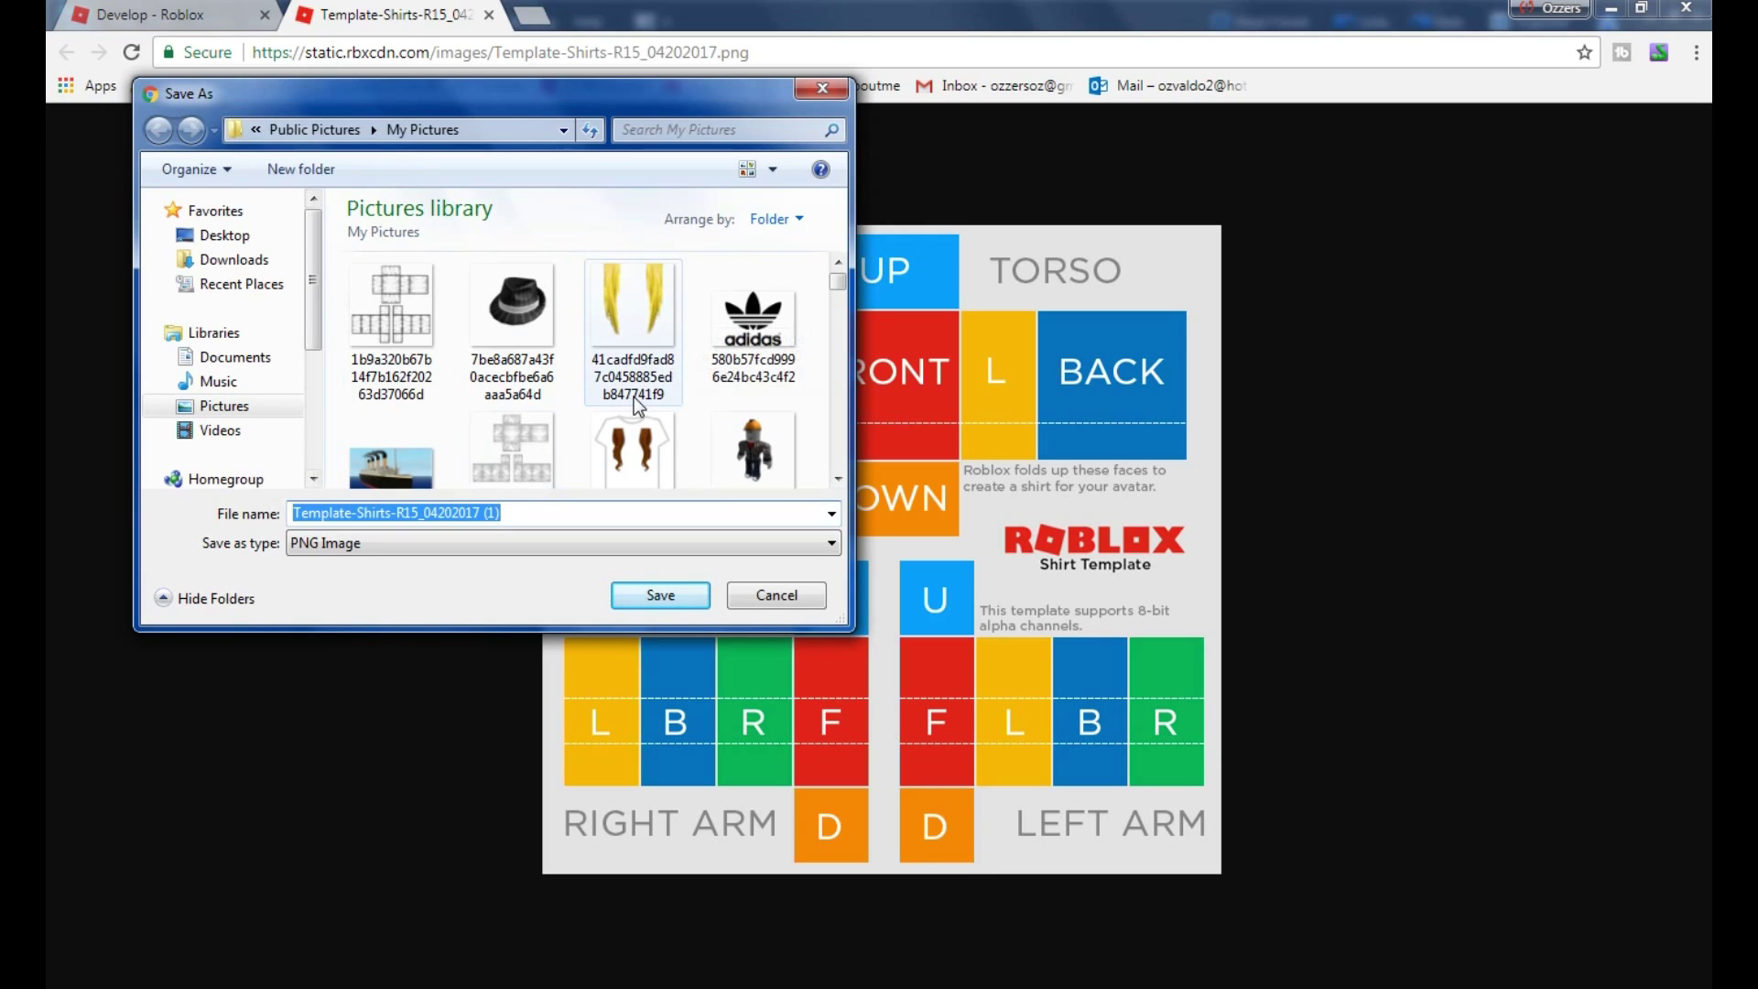
click(782, 600)
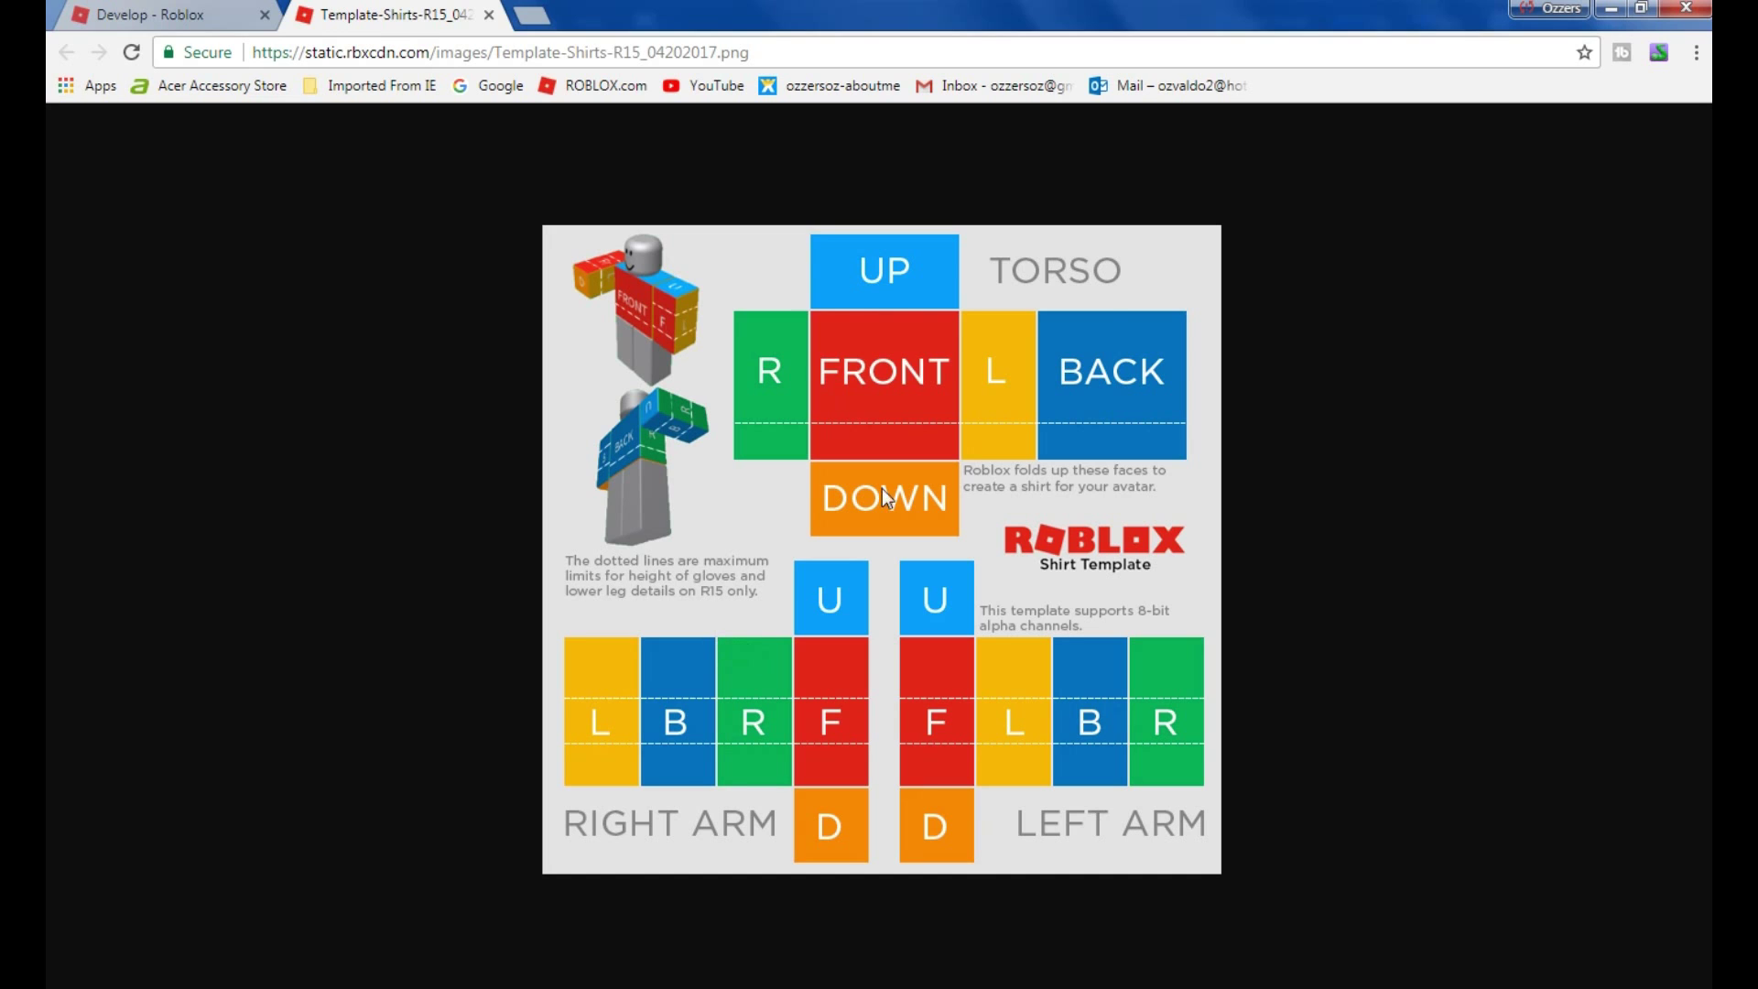
click(488, 15)
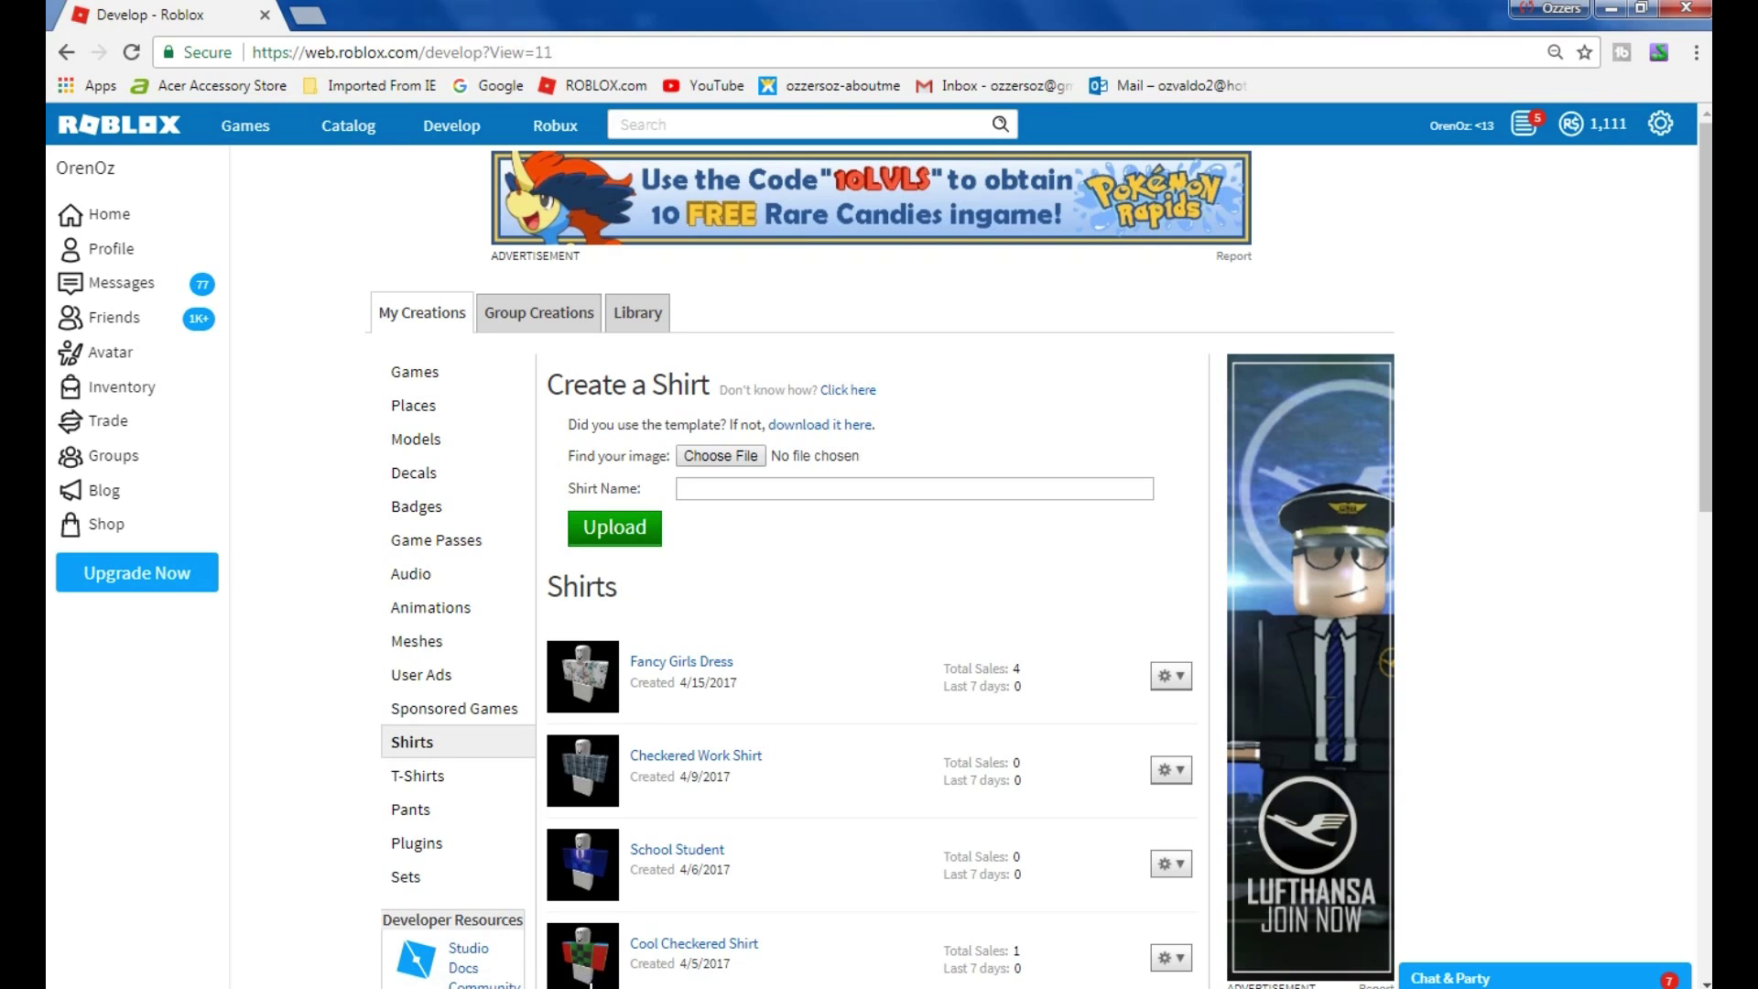
Step: Show the desktop and launch Photoshop Elements from its desktop shortcut
mouse_move(579, 987)
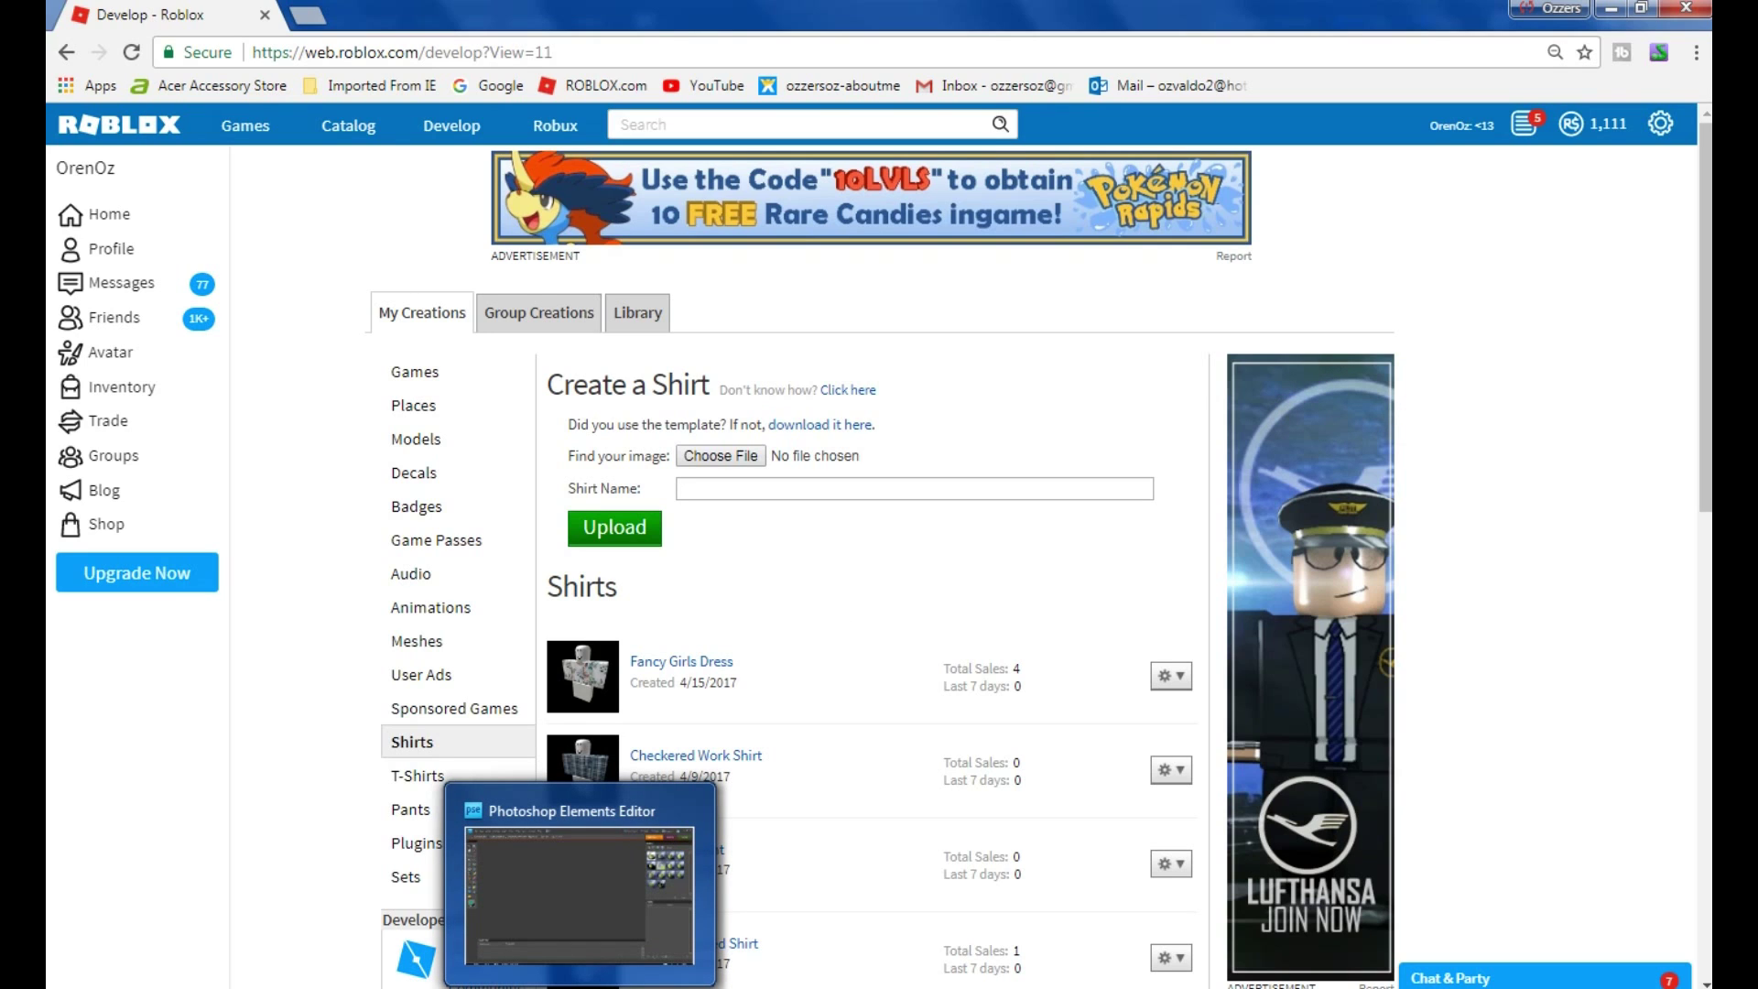
key(super+d)
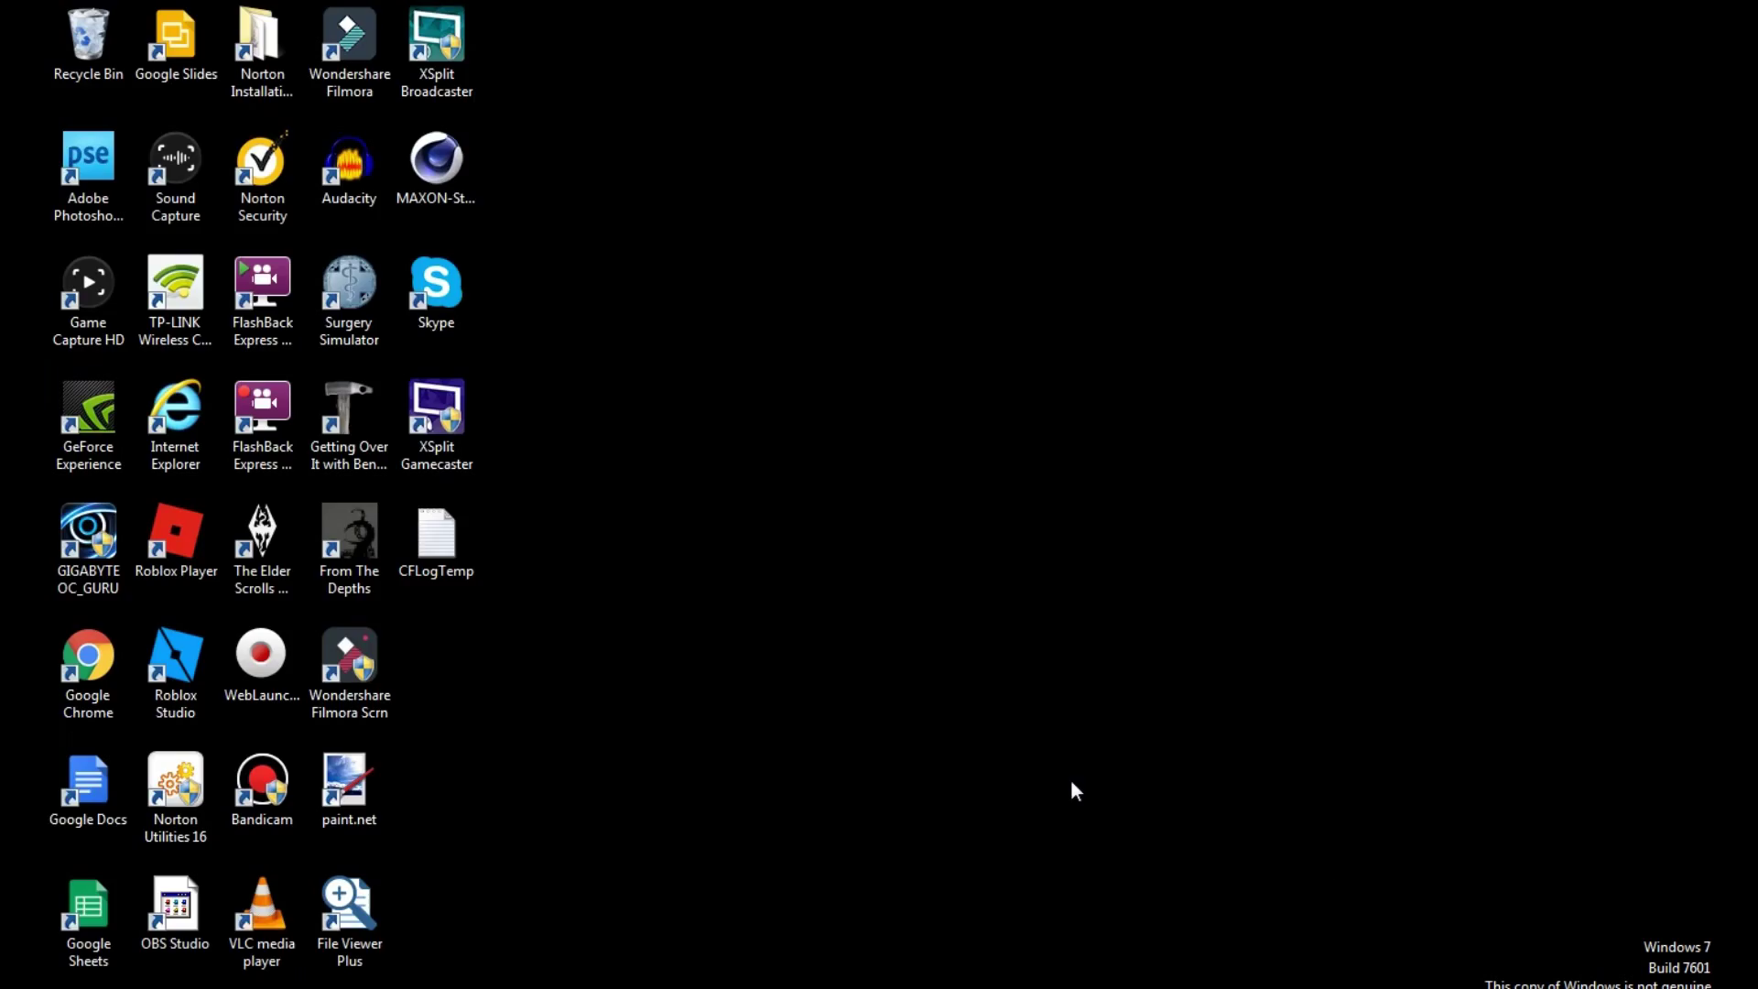
double_click(348, 783)
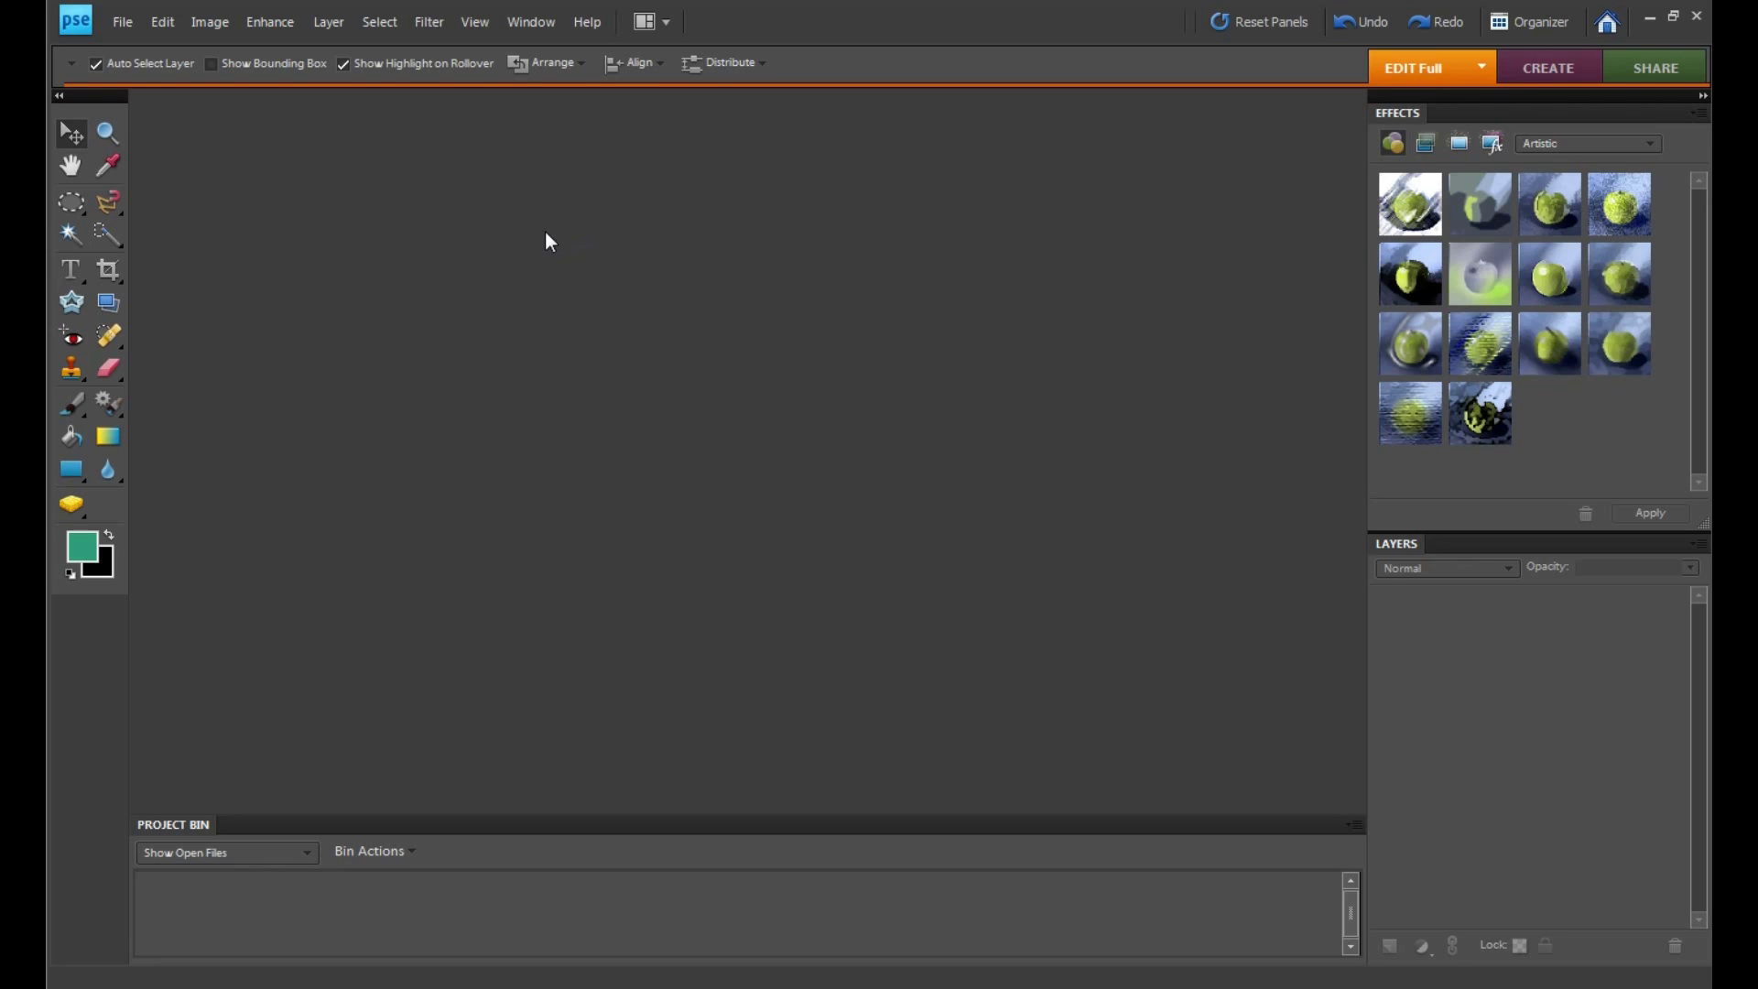
Step: Open Template-Shirts-R15_04192017.png from the Pictures library's My Pictures folder
click(122, 22)
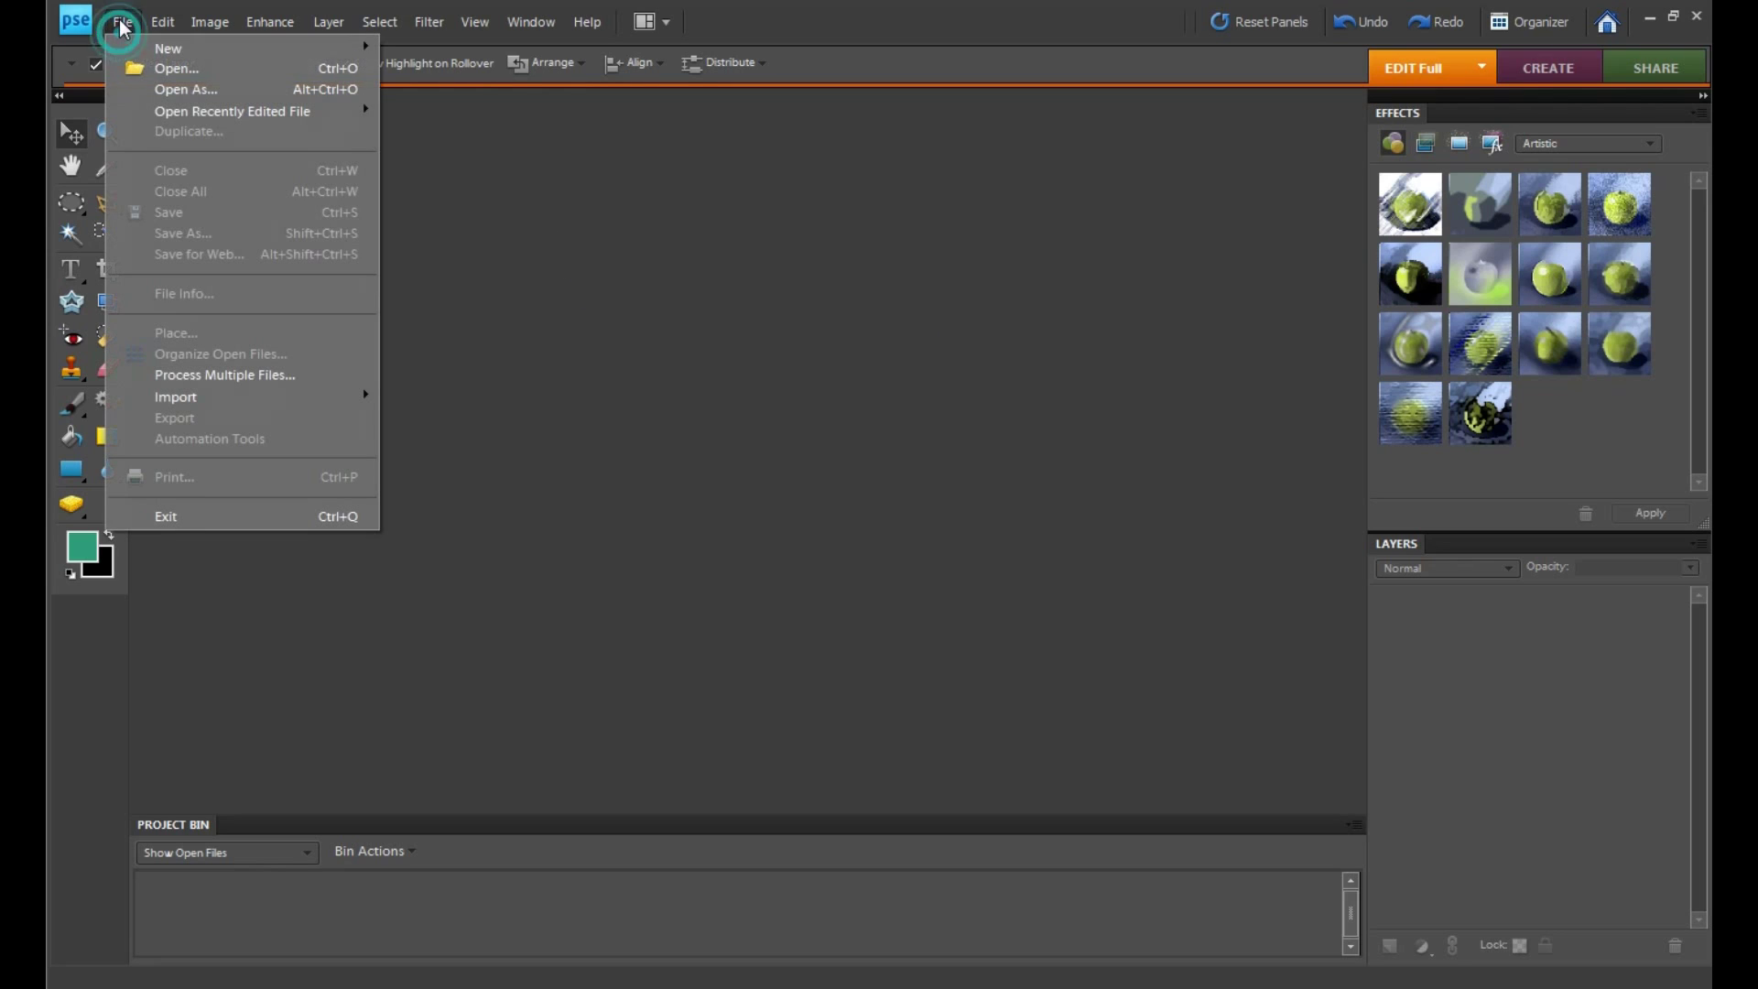
click(131, 69)
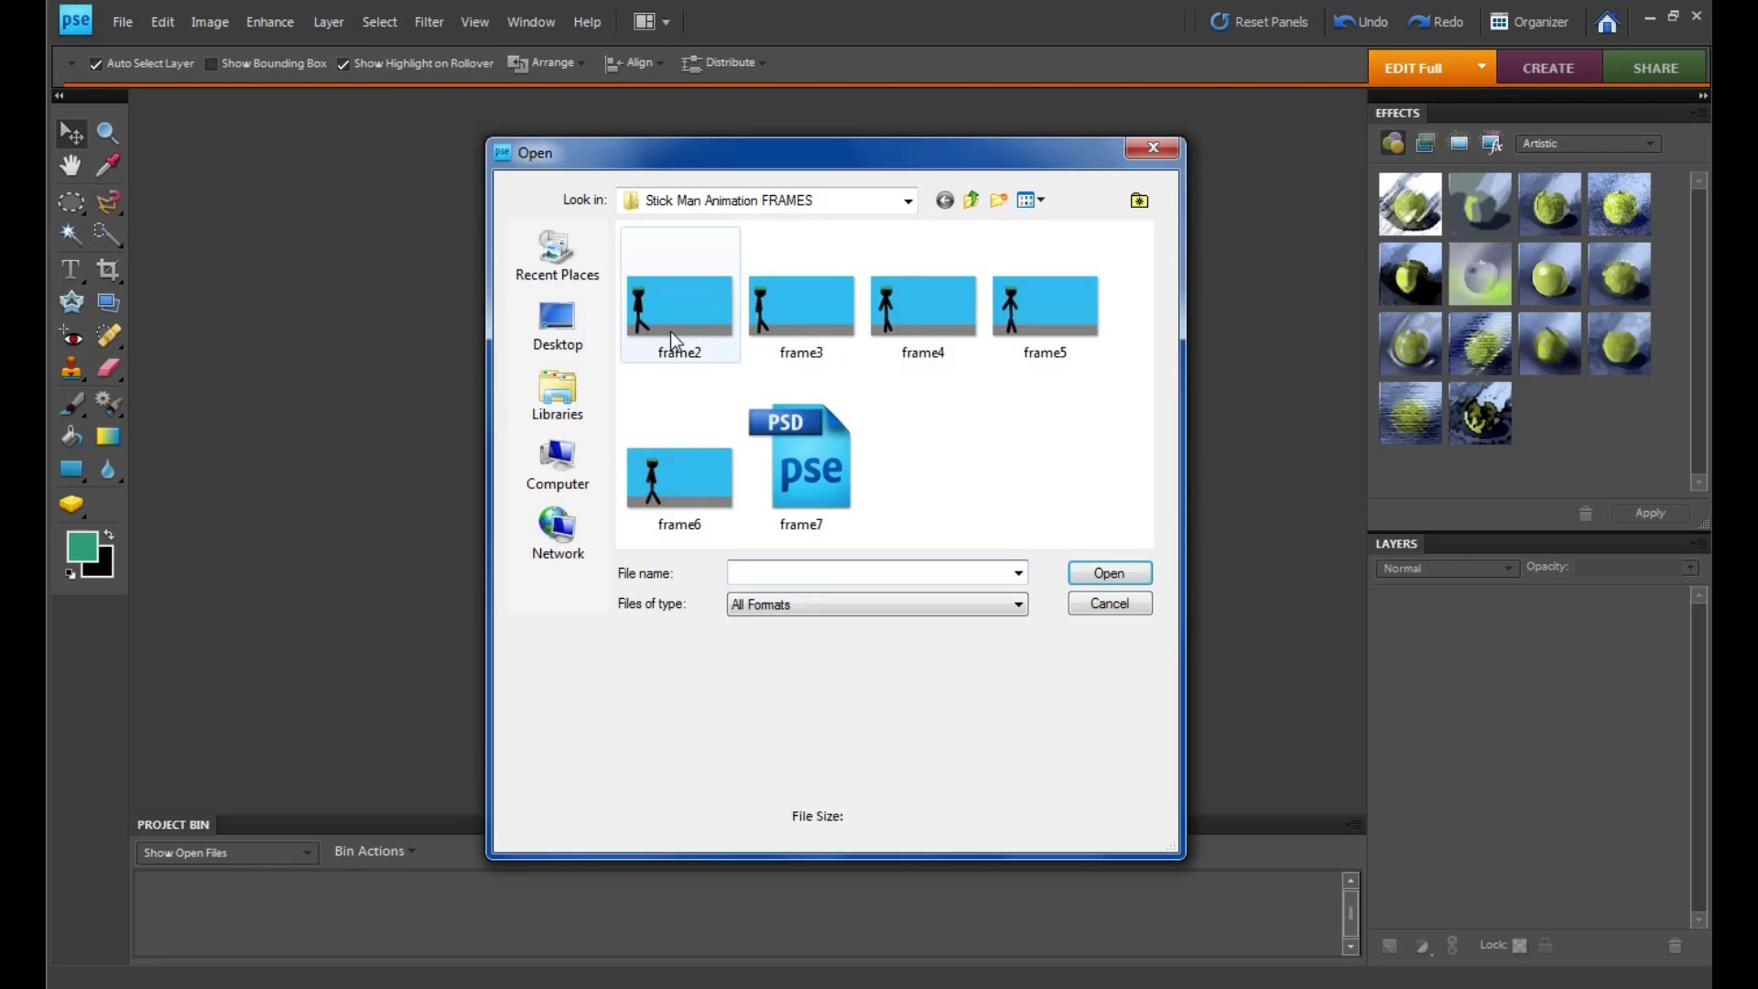
click(568, 394)
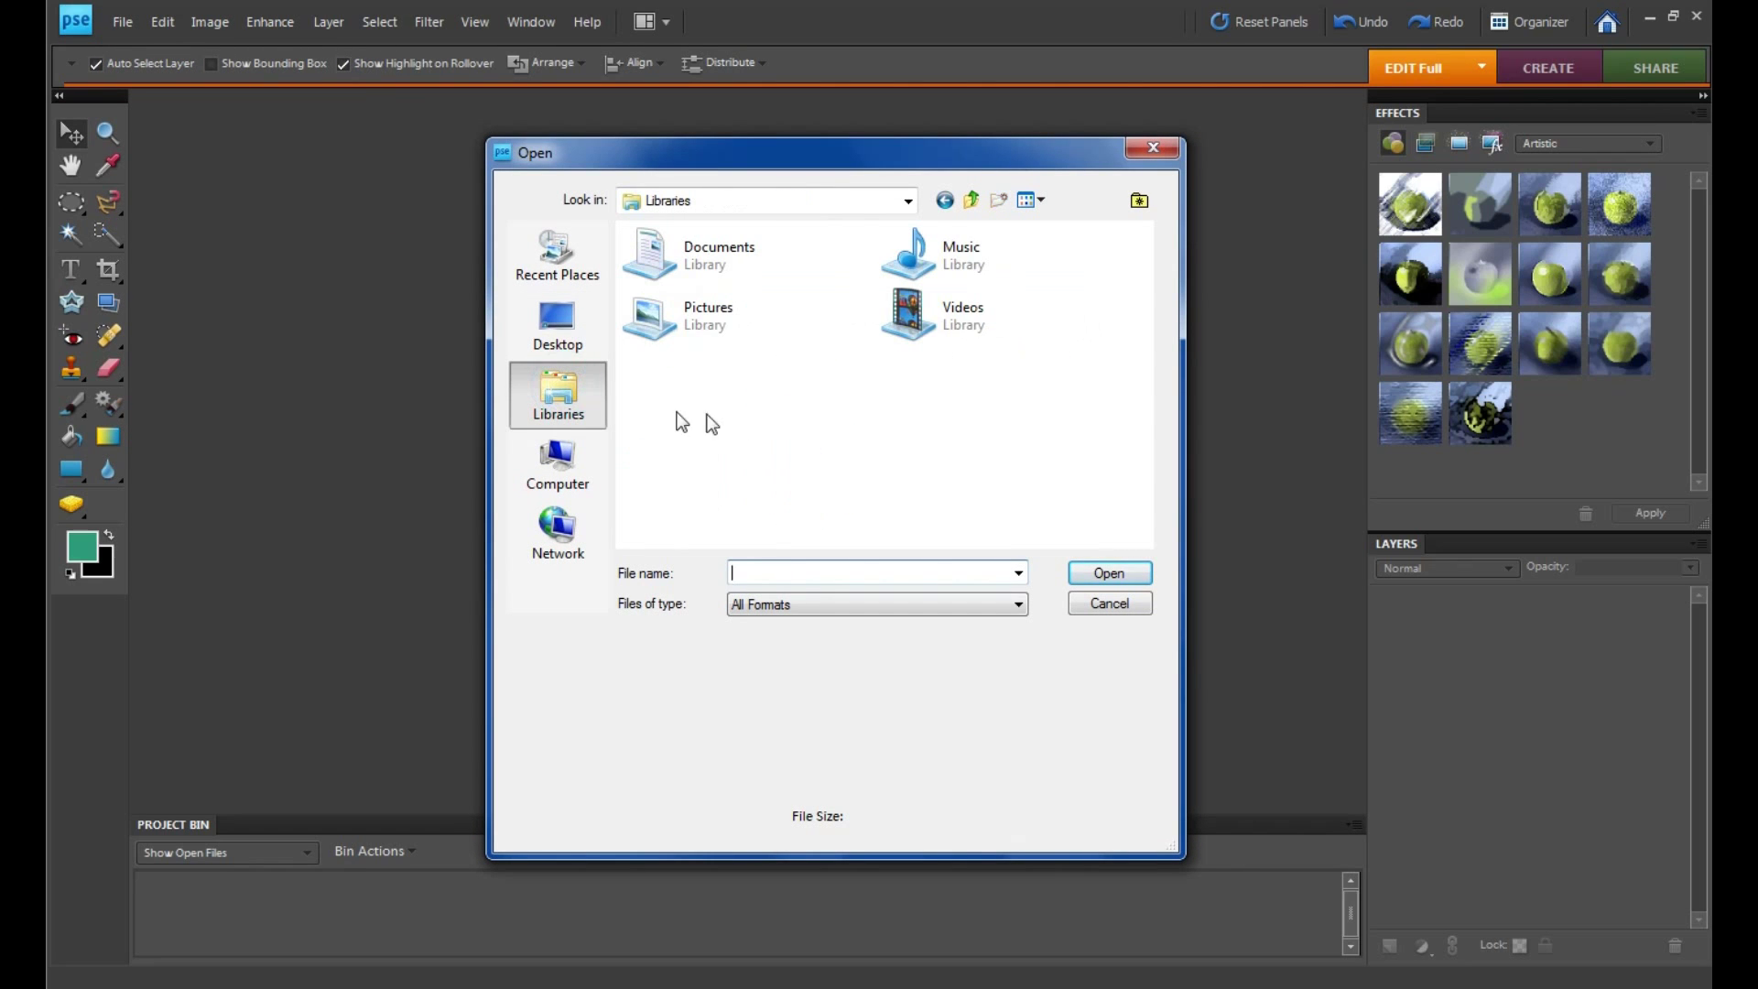
double_click(715, 314)
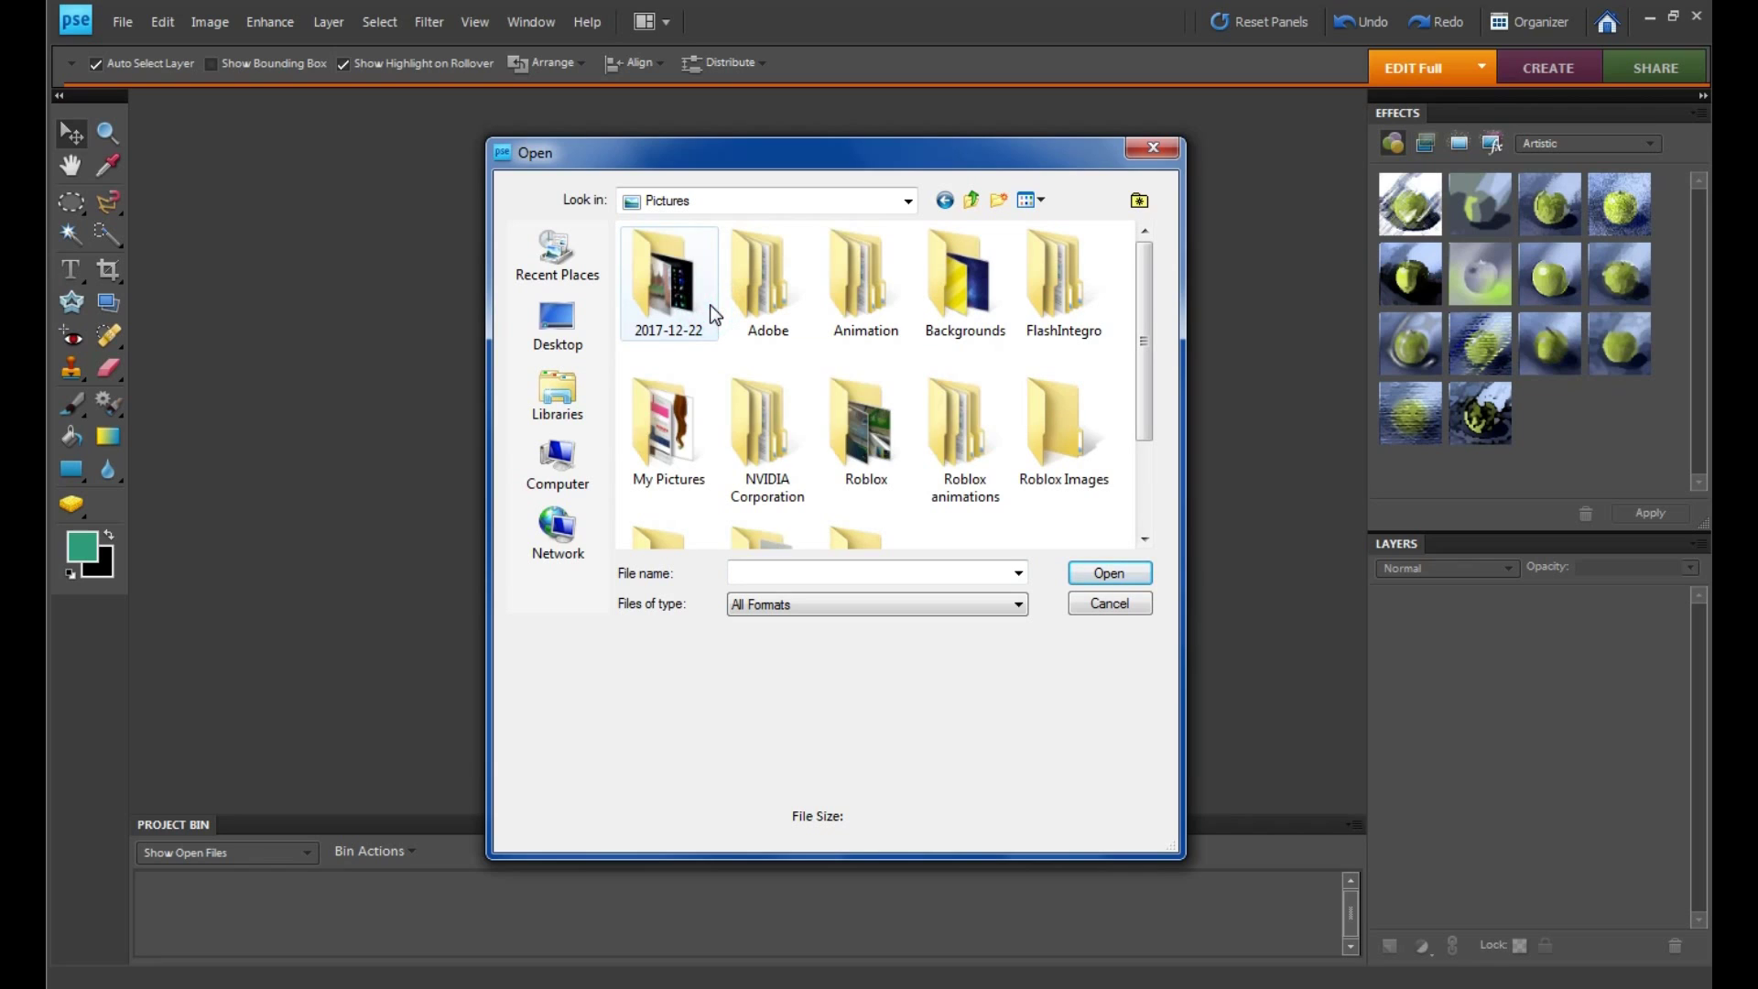
double_click(685, 414)
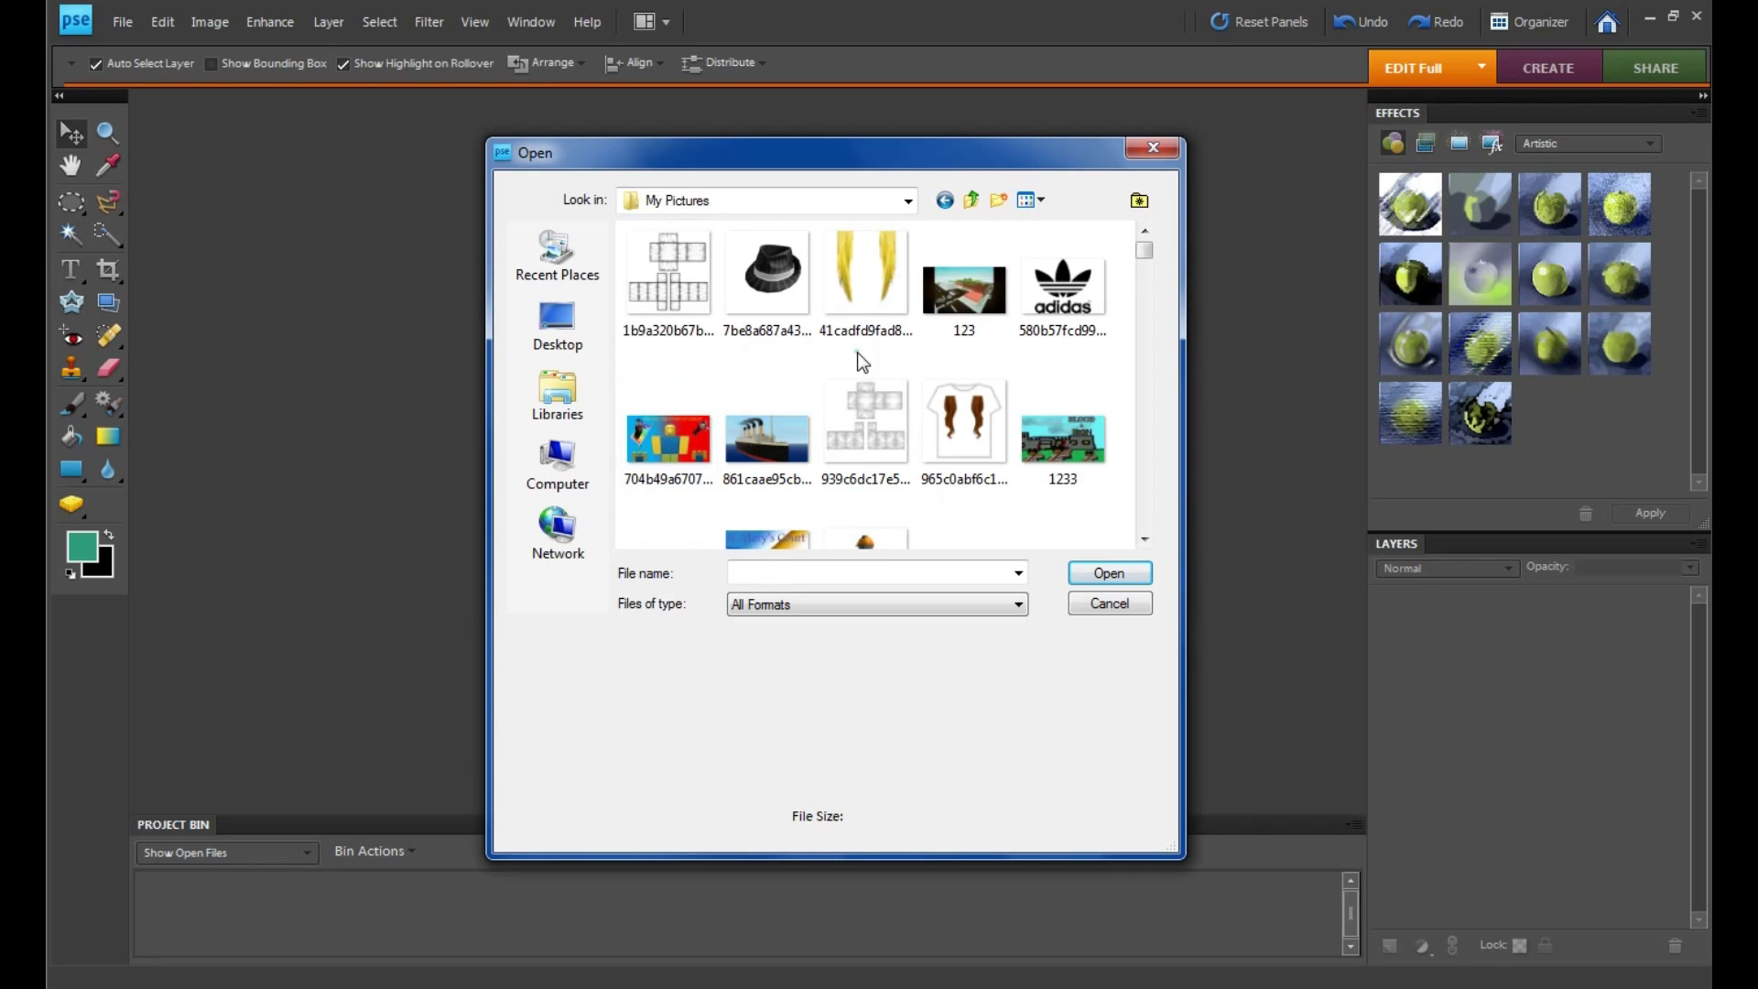
scroll(860, 353, down, 3)
scroll(863, 355, down, 2)
scroll(861, 354, down, 10)
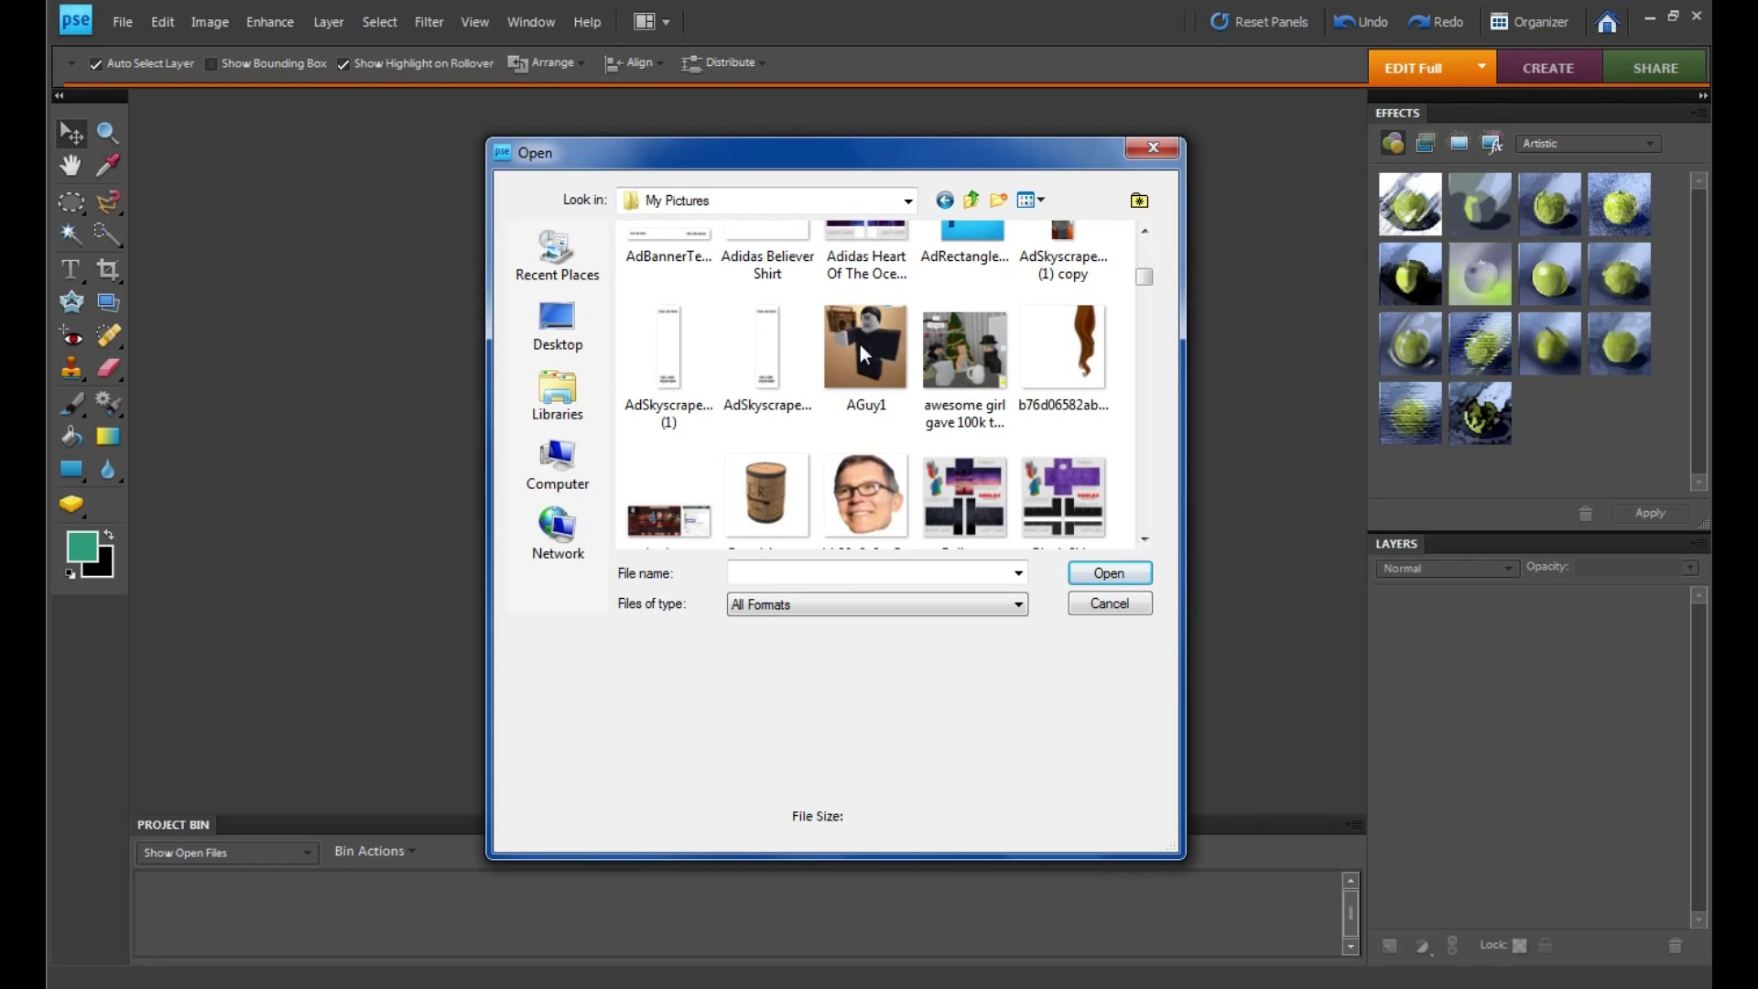
scroll(865, 355, down, 20)
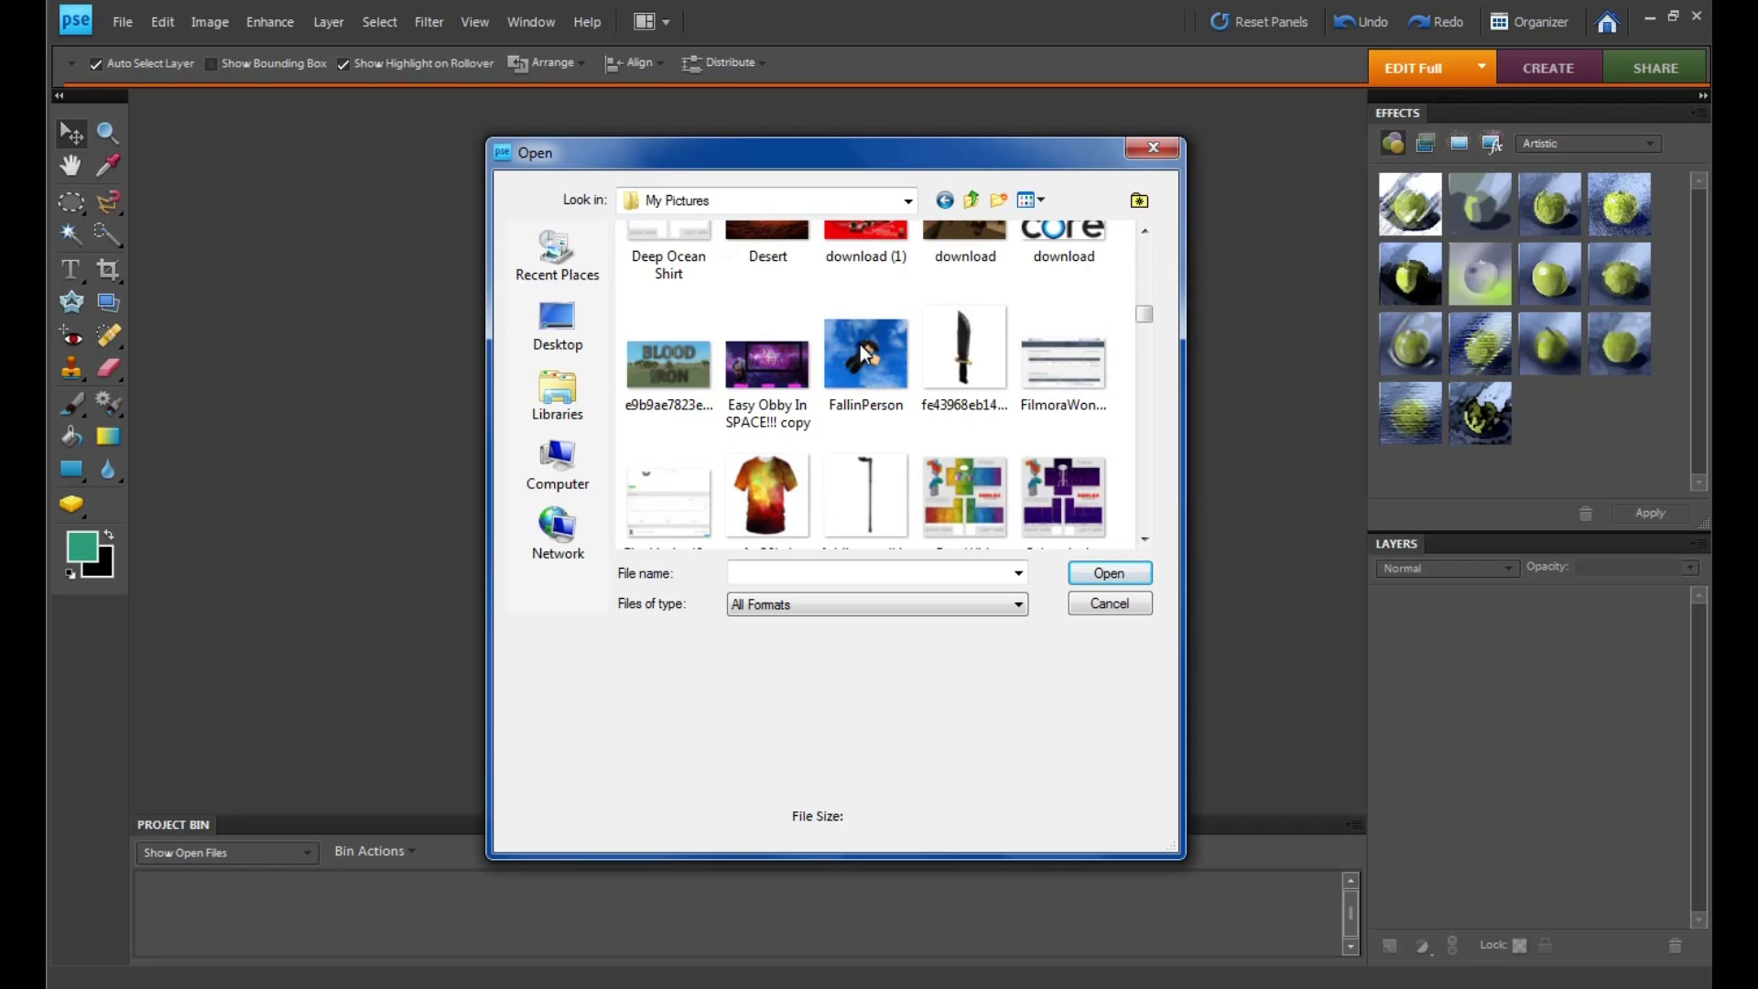
scroll(861, 354, down, 8)
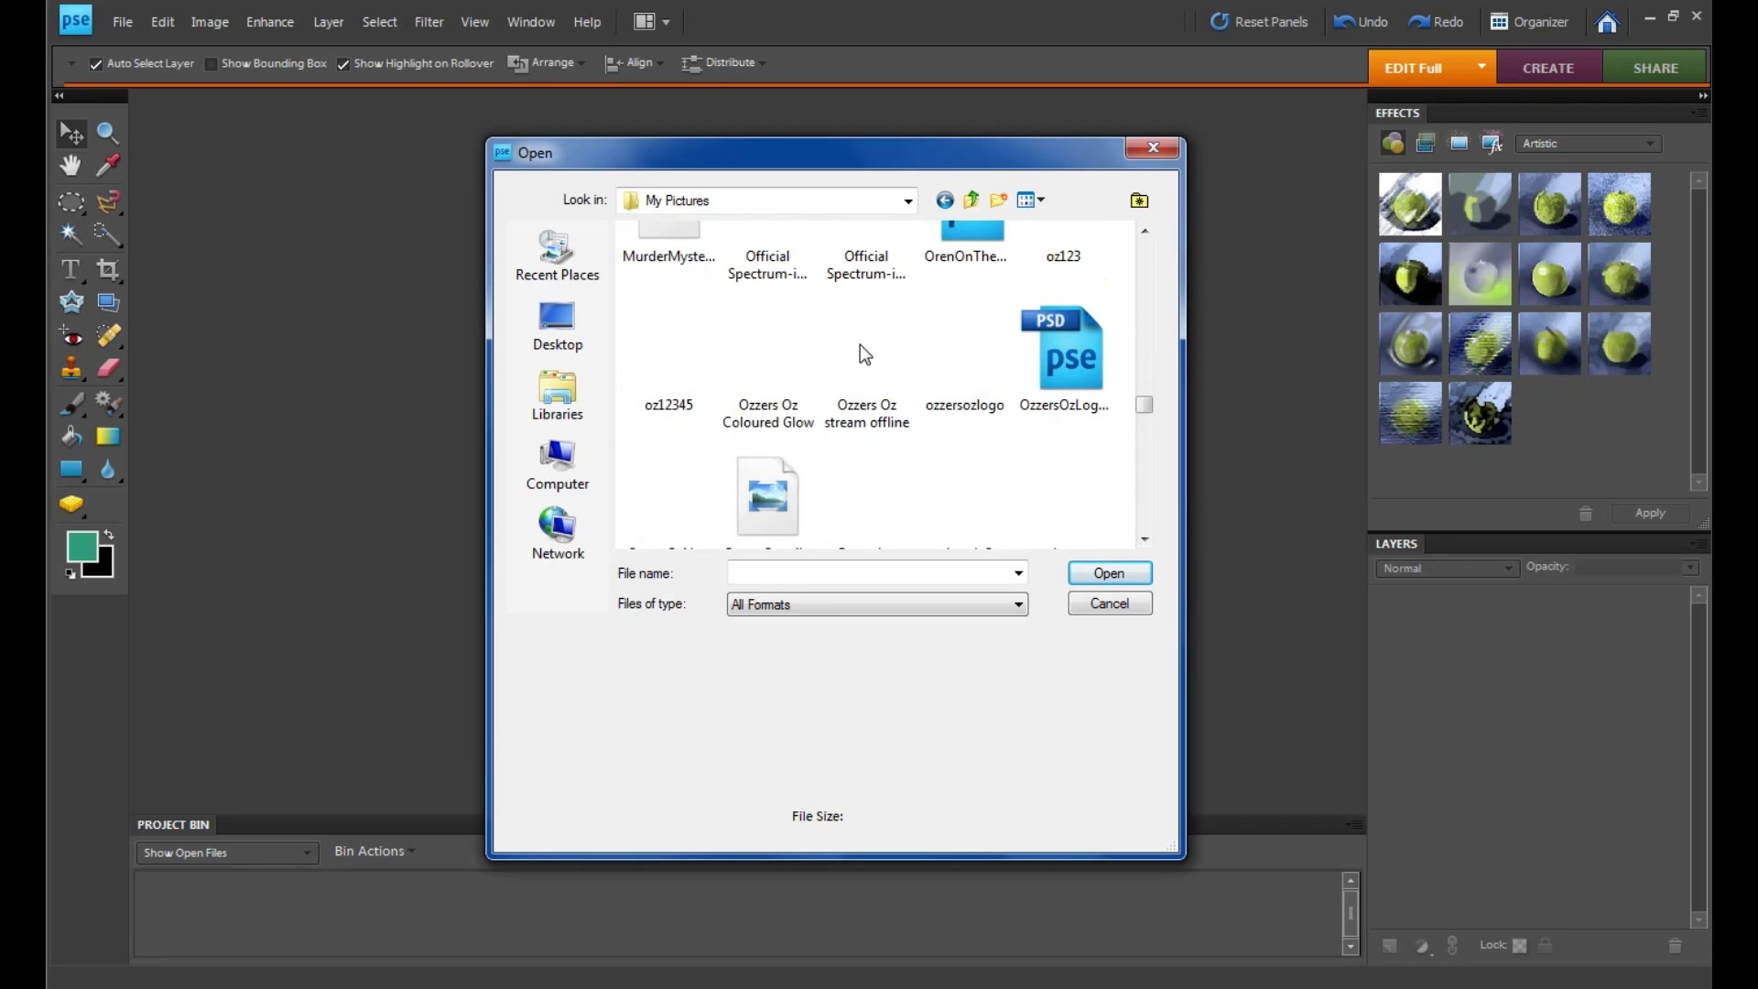
scroll(893, 341, down, 12)
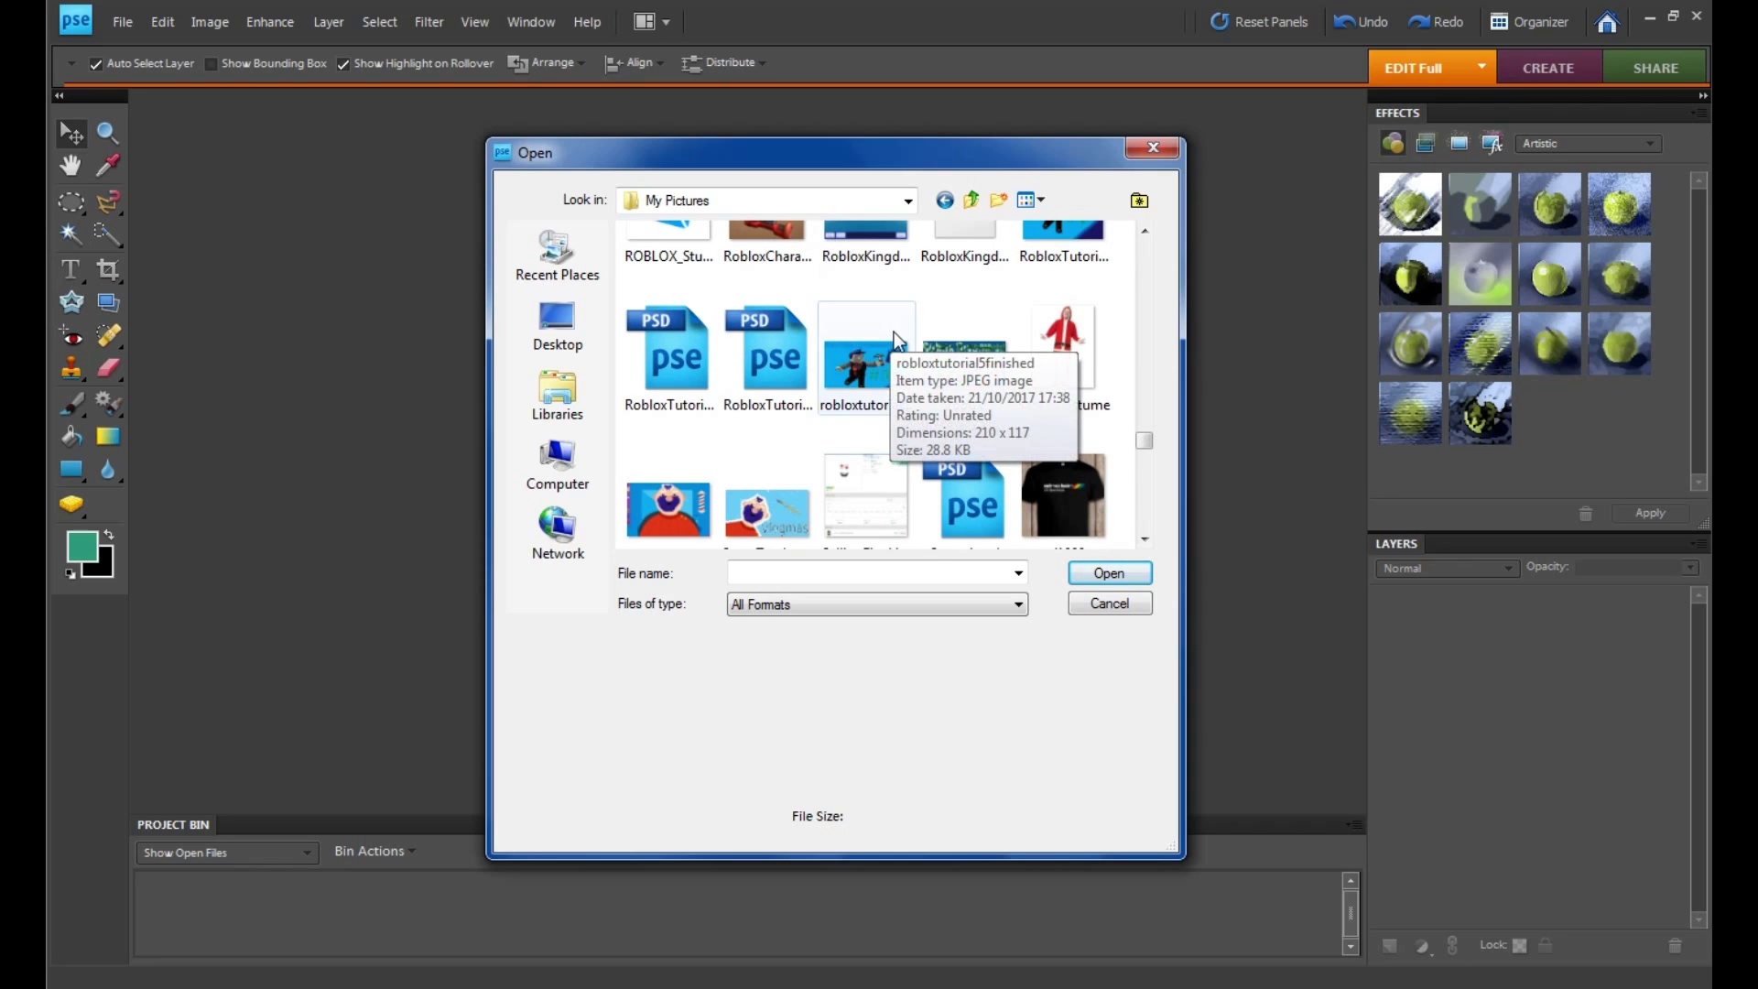
scroll(879, 341, down, 10)
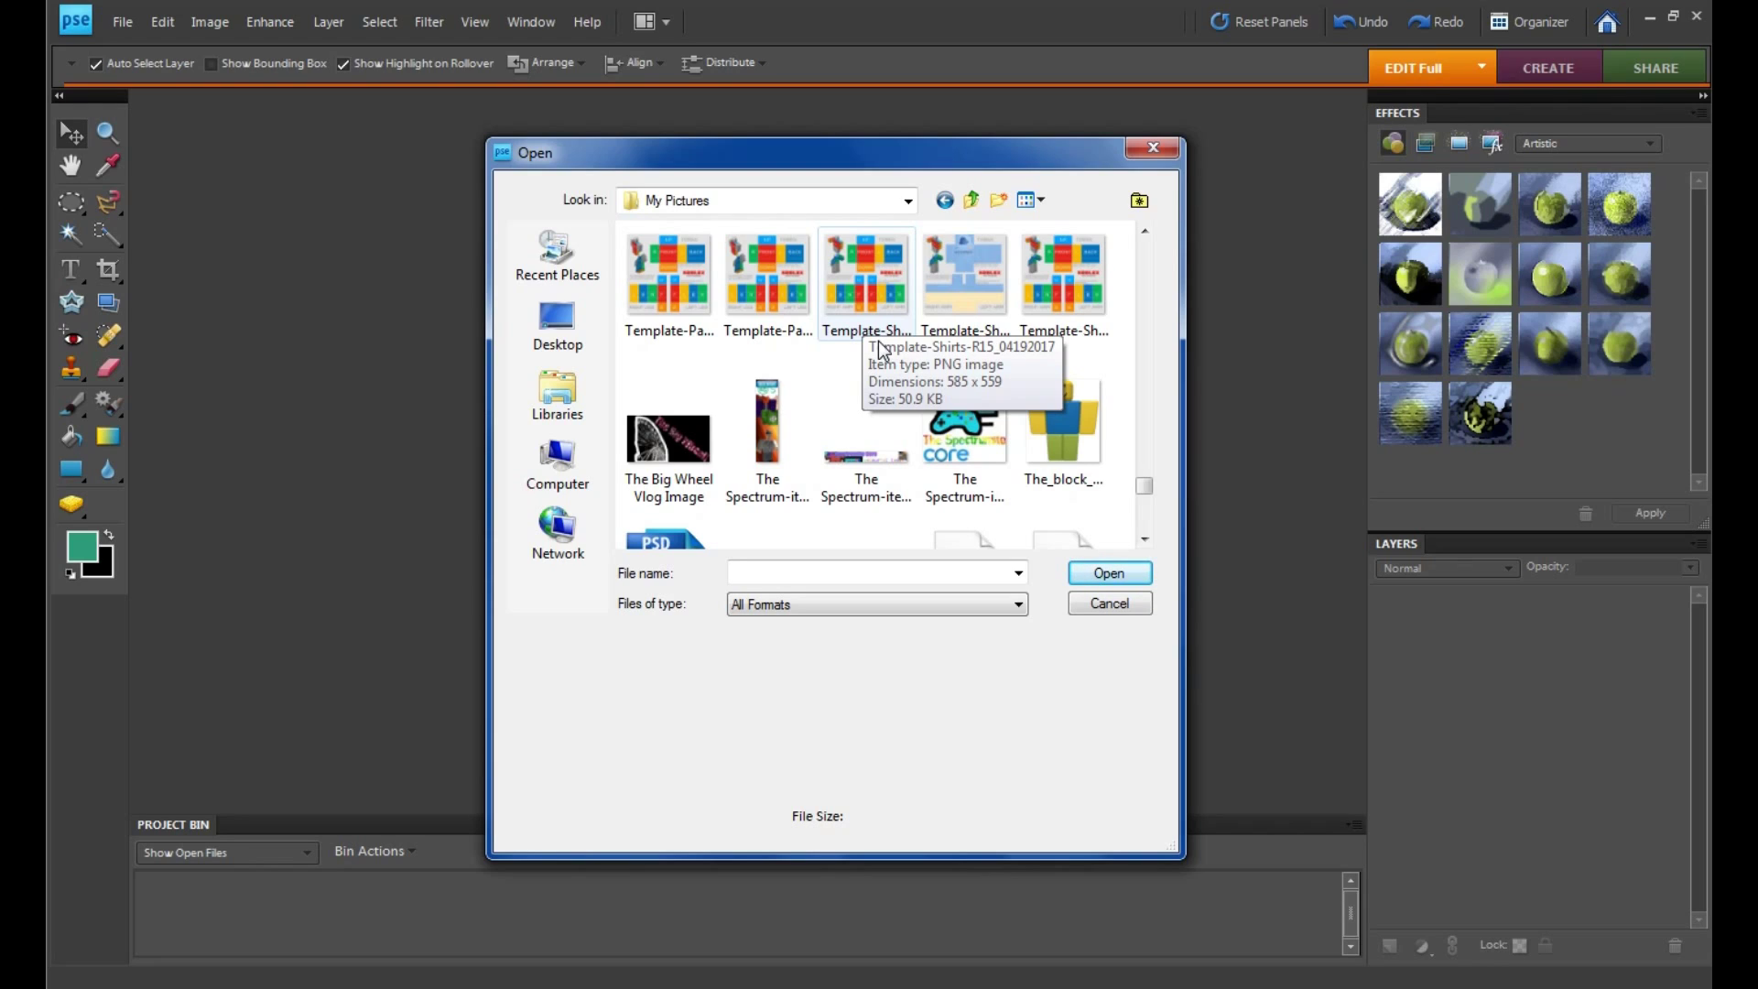
double_click(882, 304)
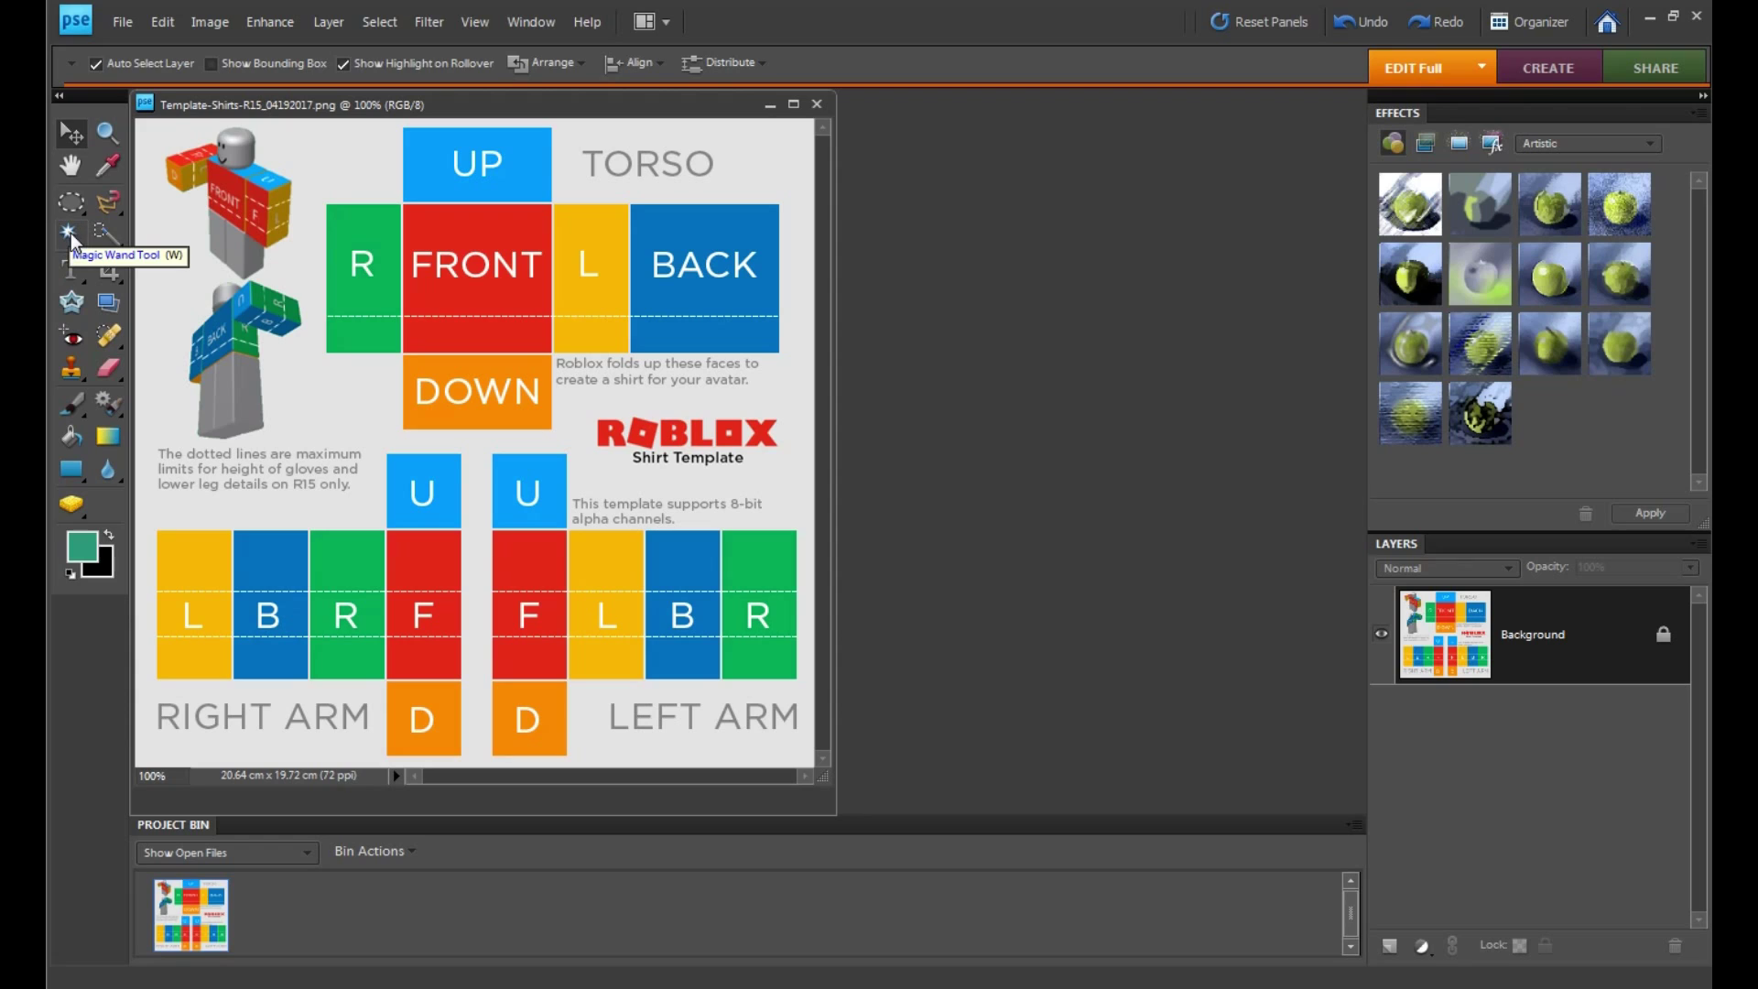
Step: Pick the Magic Wand and convert the locked Background into the editable Layer 0
click(71, 232)
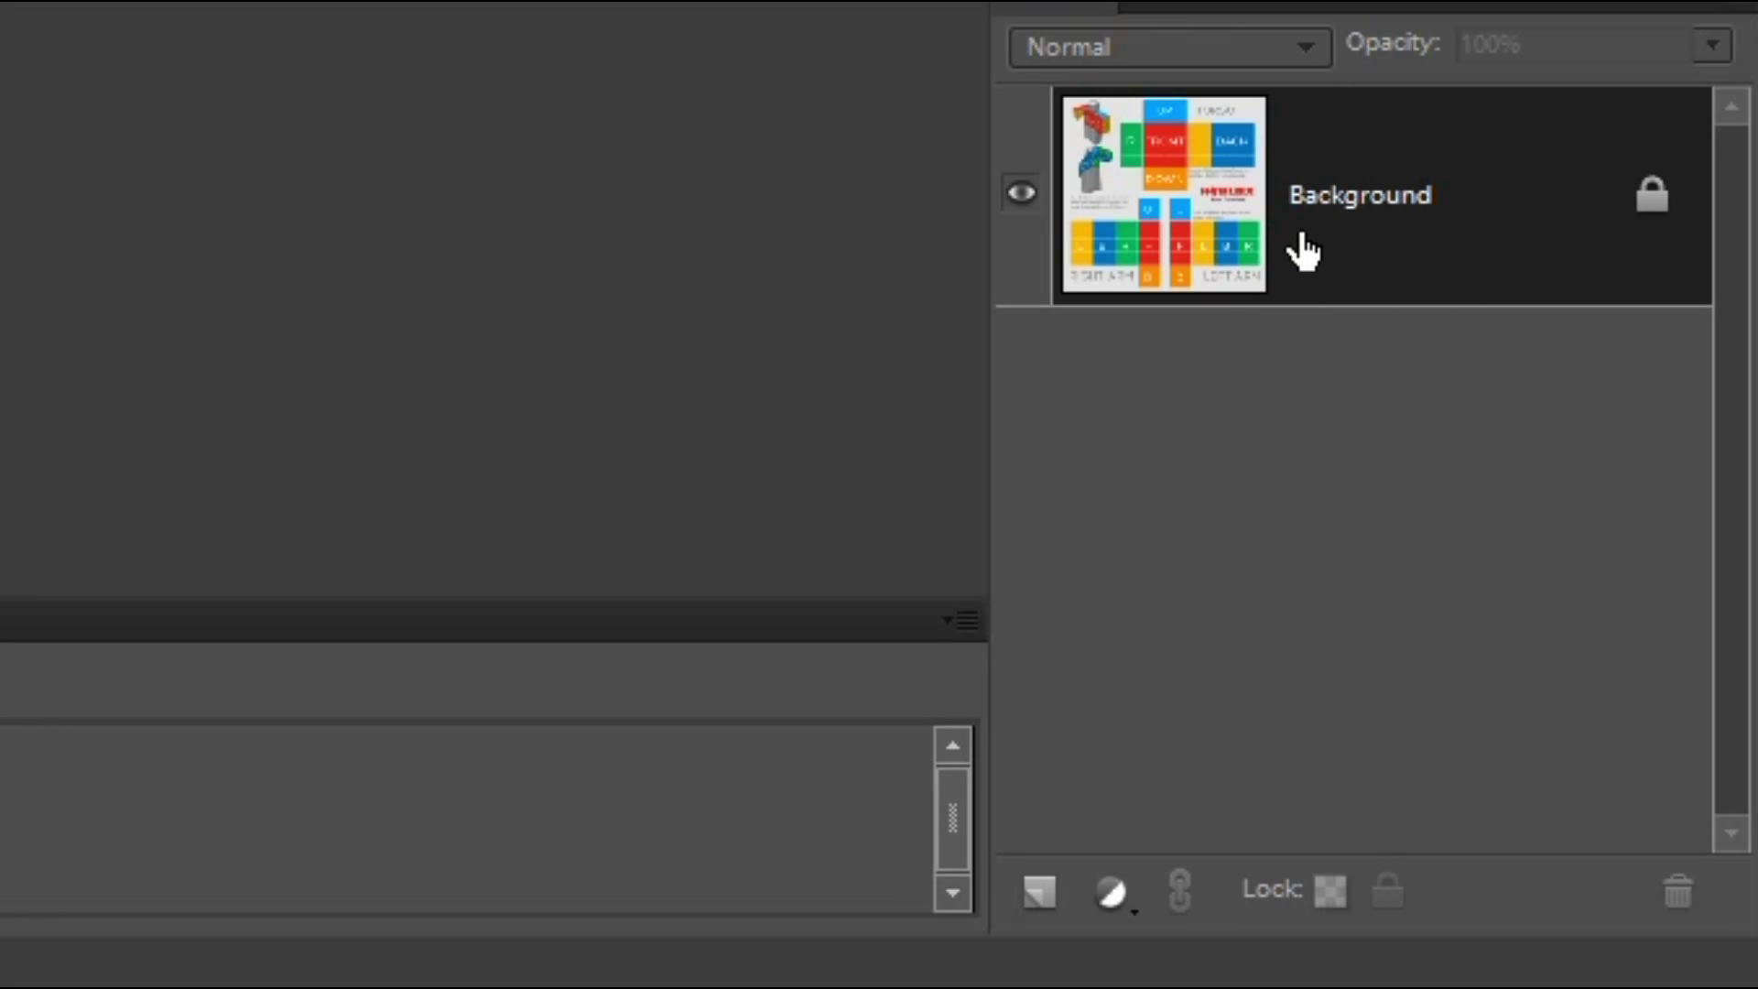
double_click(1310, 196)
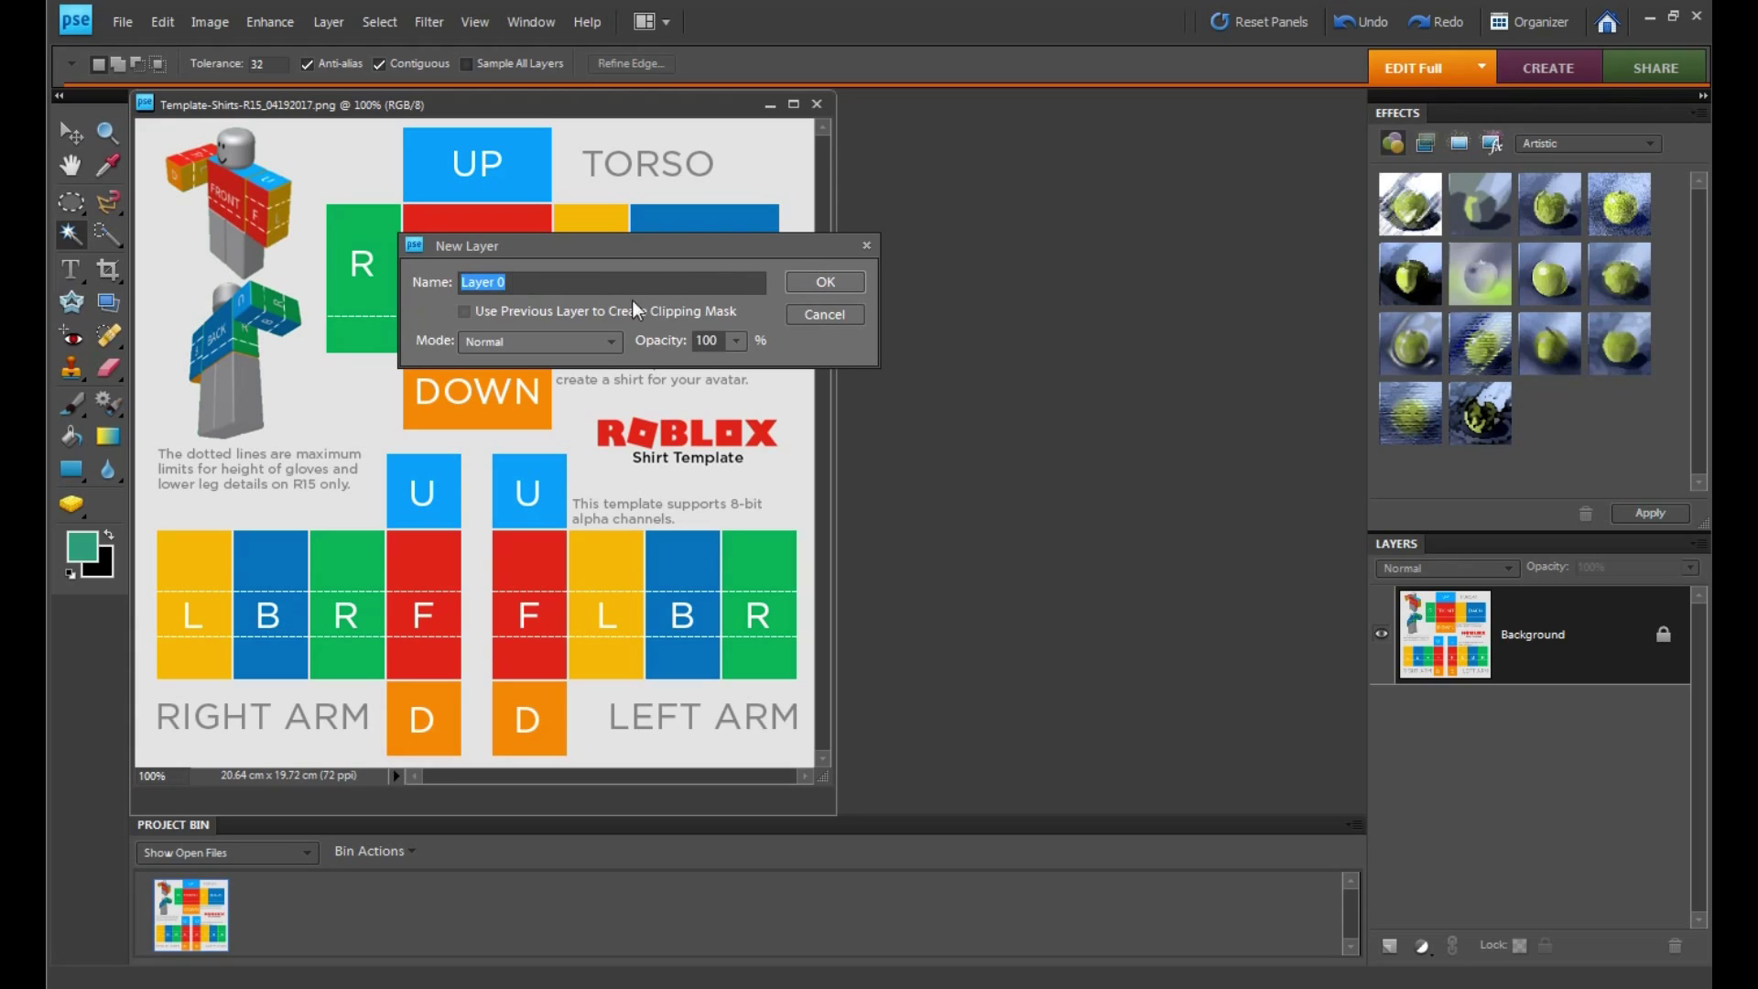
click(811, 284)
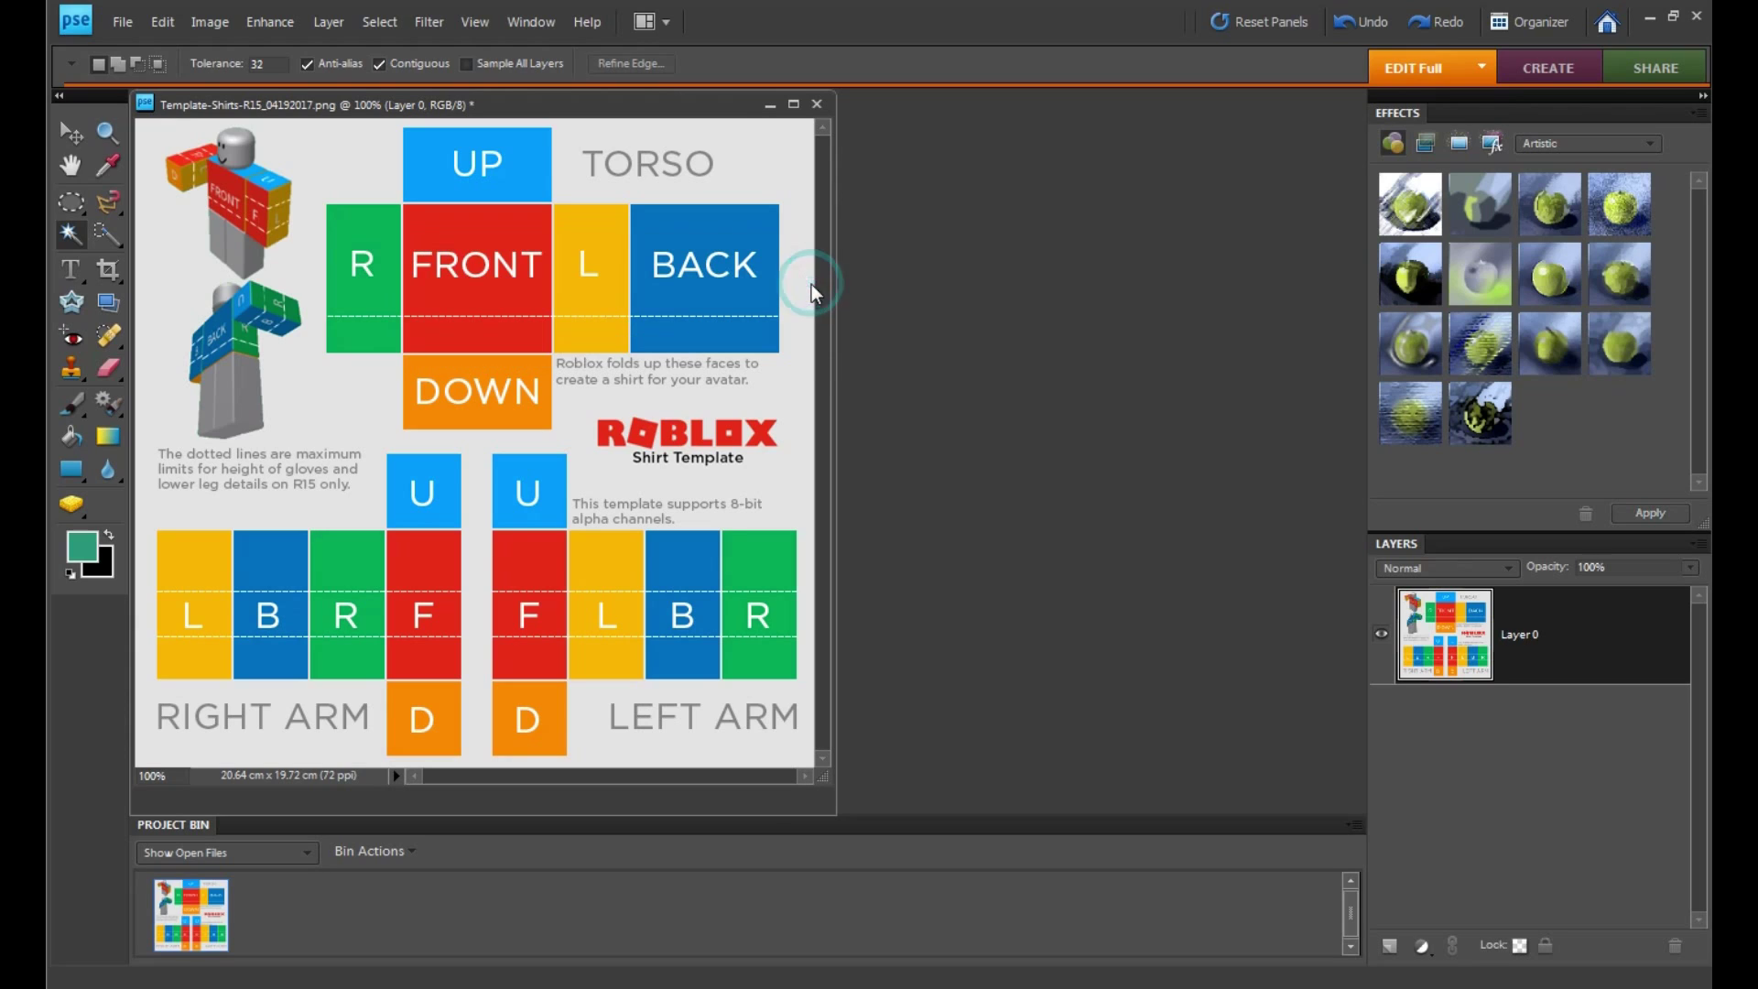
Step: Rename Layer 0 to 'Shirt Template'
double_click(1531, 641)
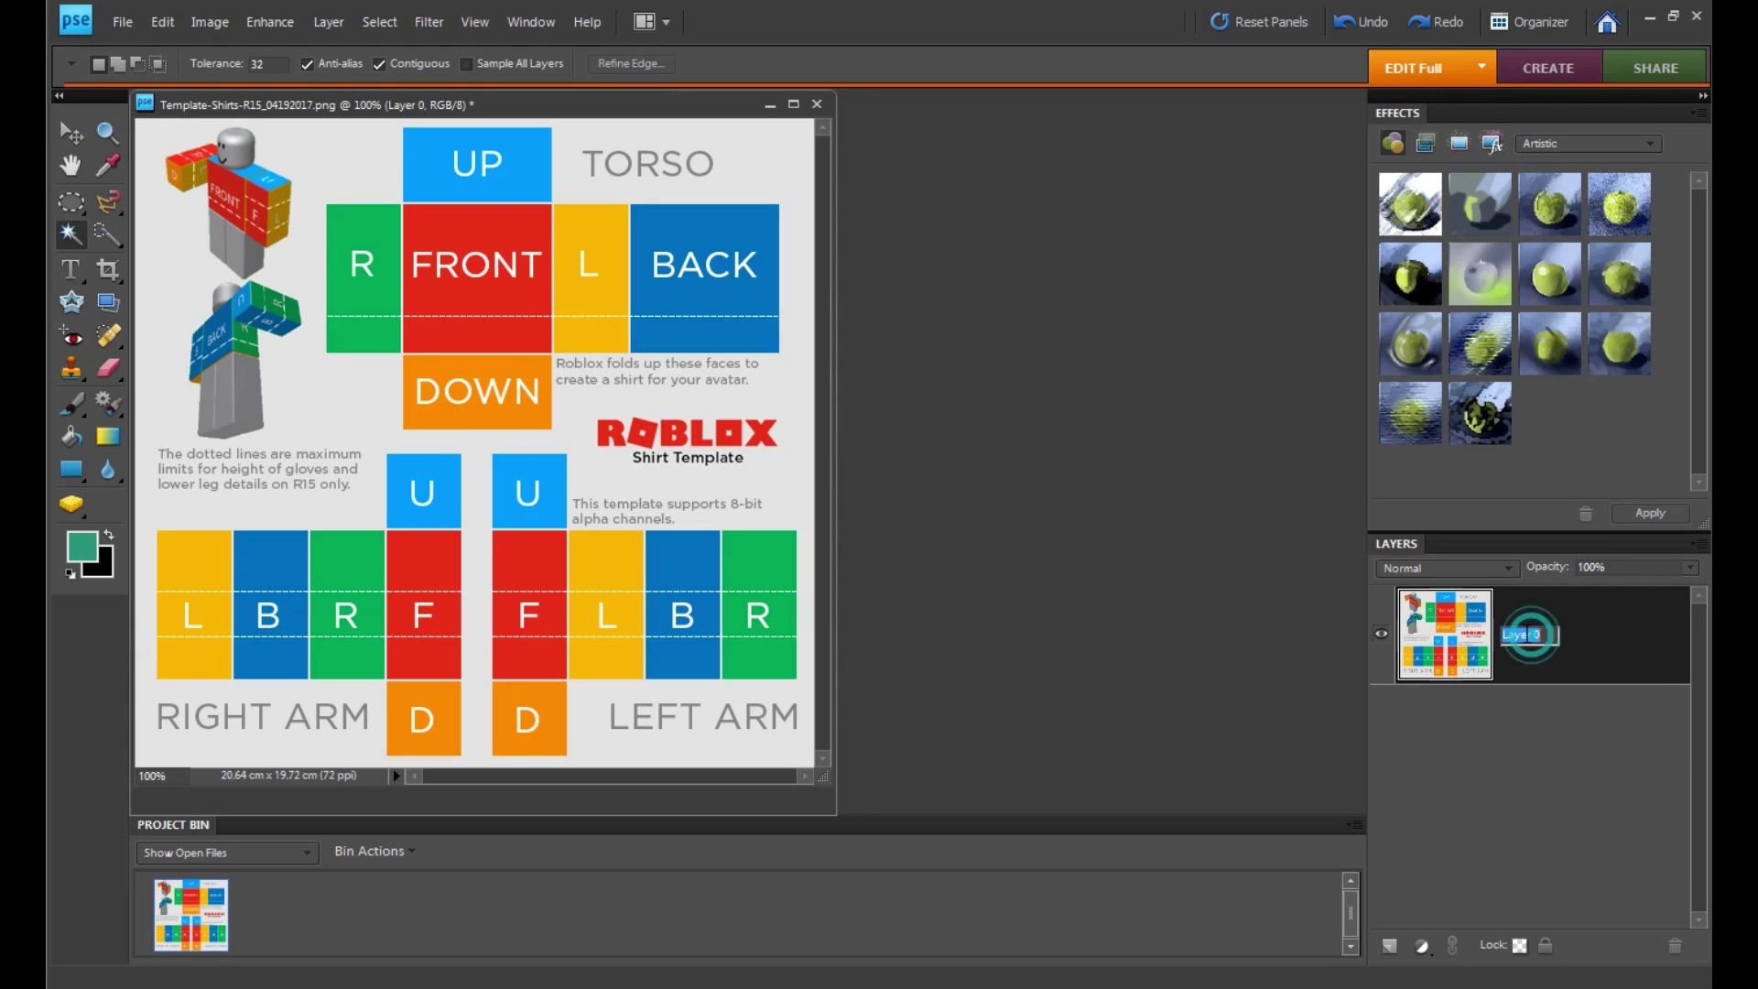
key(BackSpace)
text(Shirt Template)
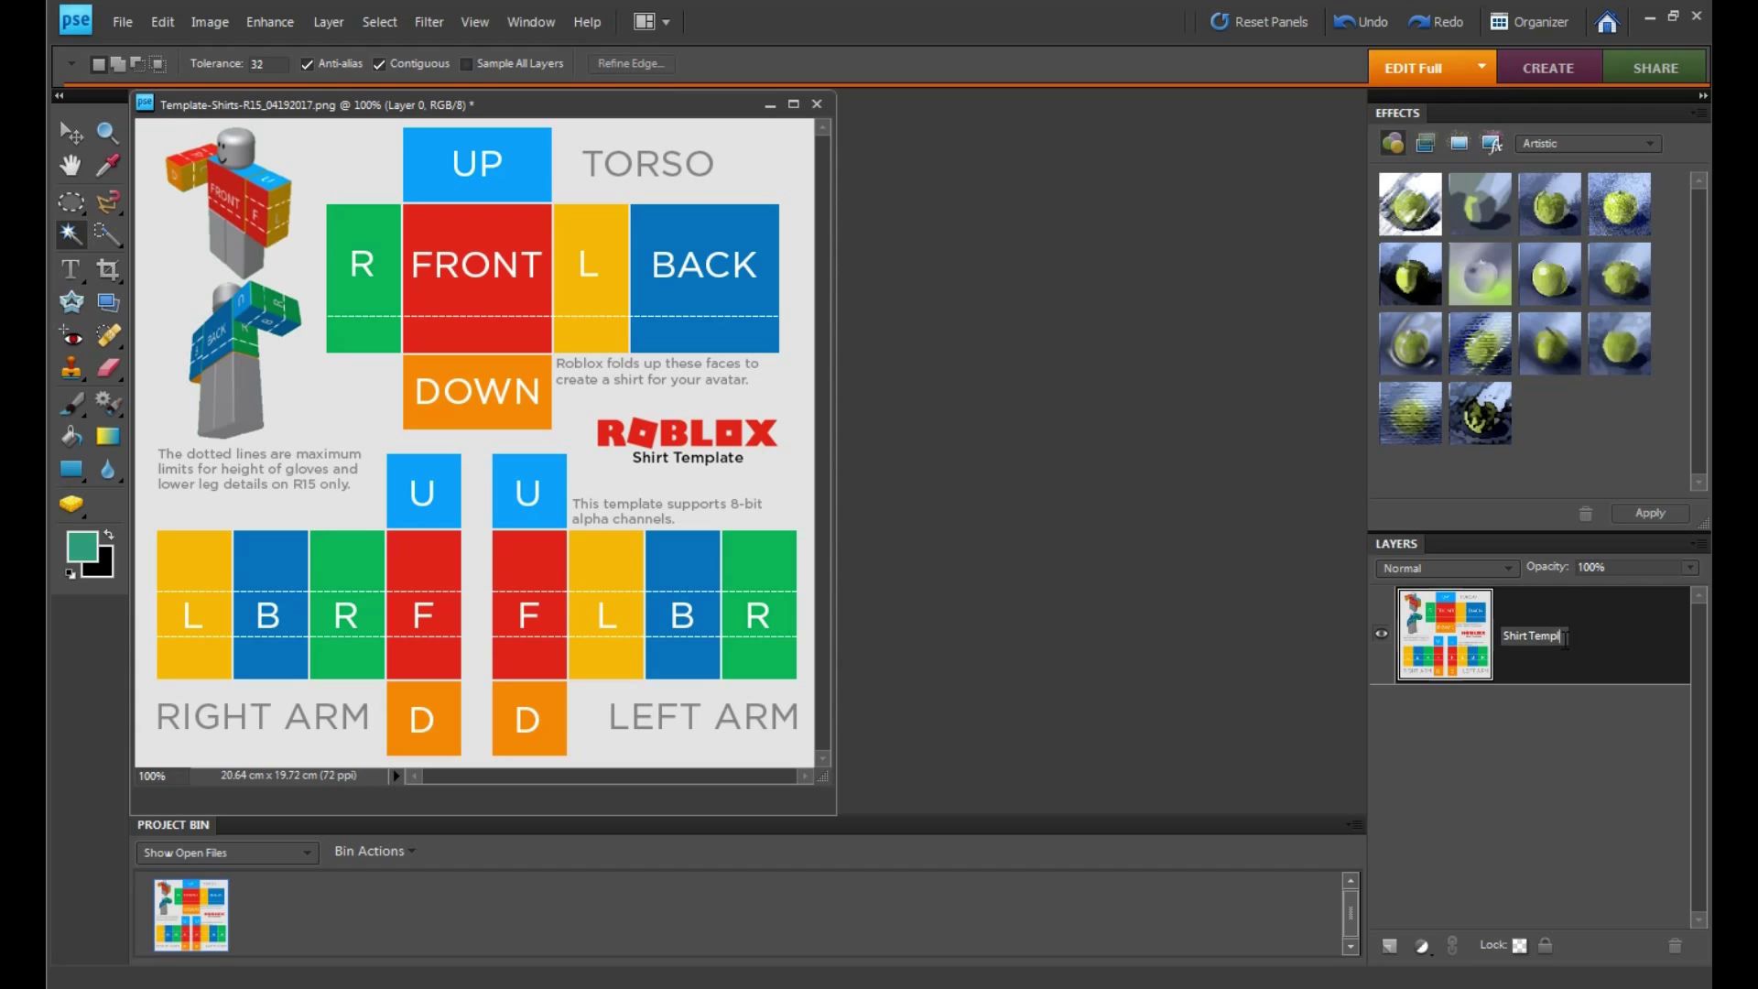
key(Return)
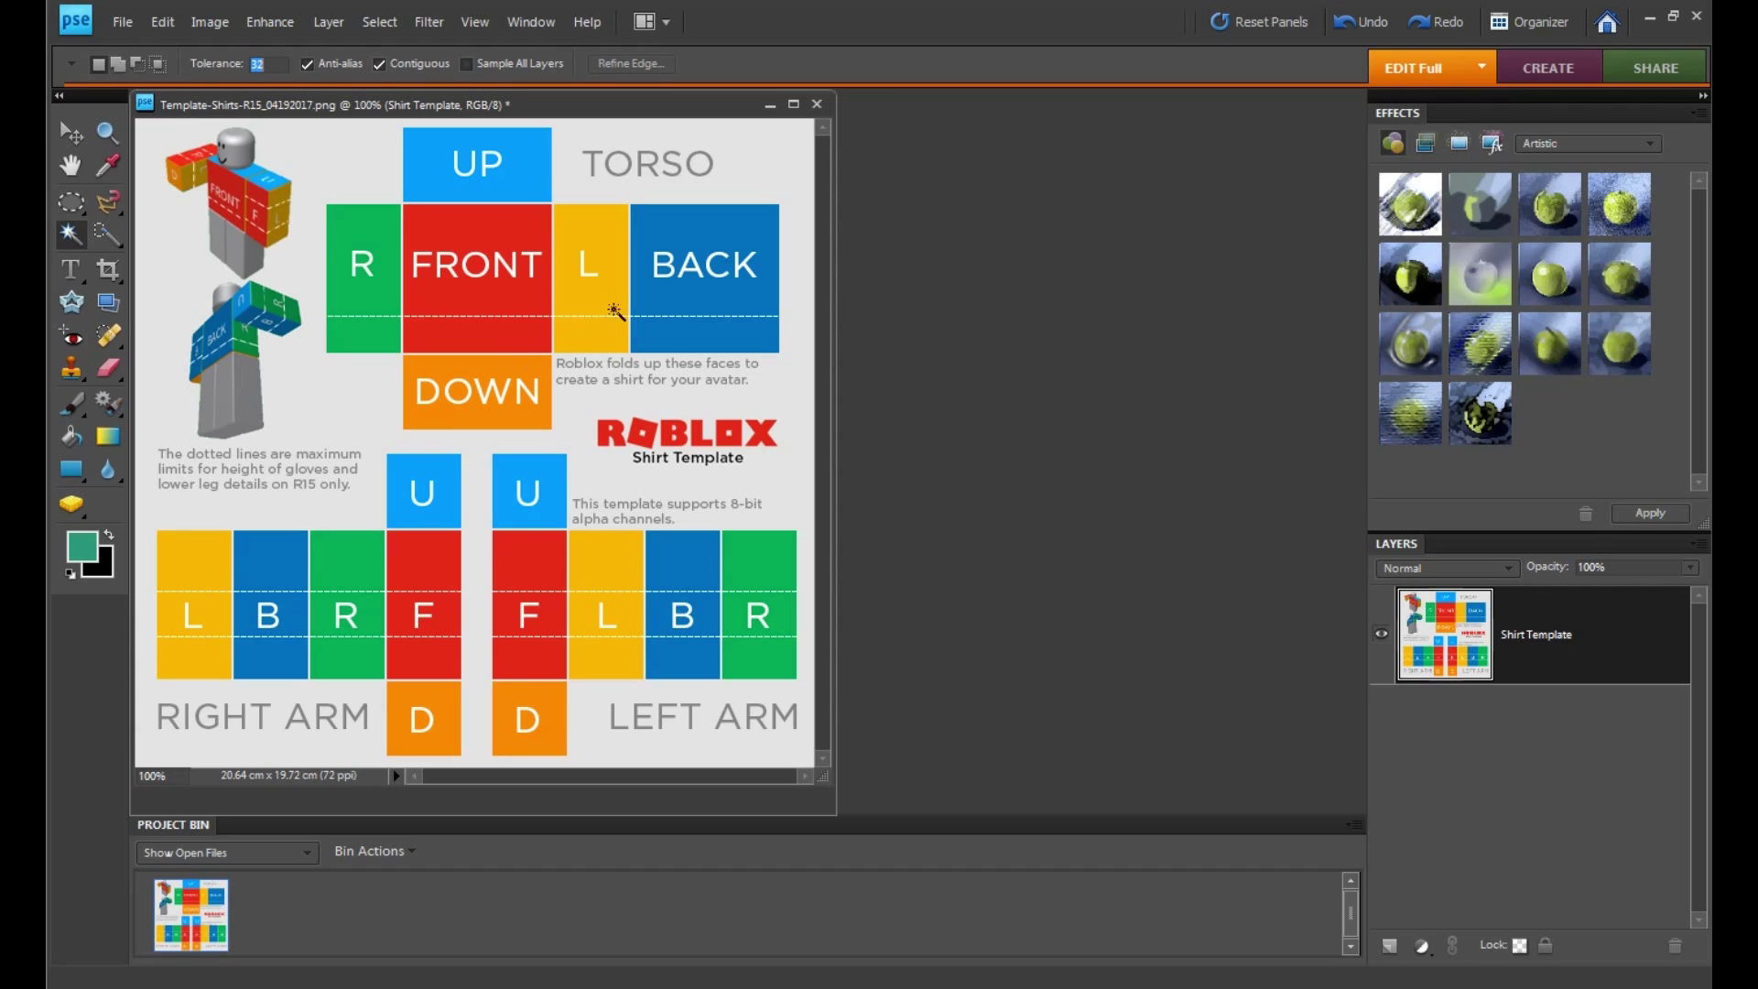
Step: Hide the Project Bin, then enlarge and centre the document window
click(852, 815)
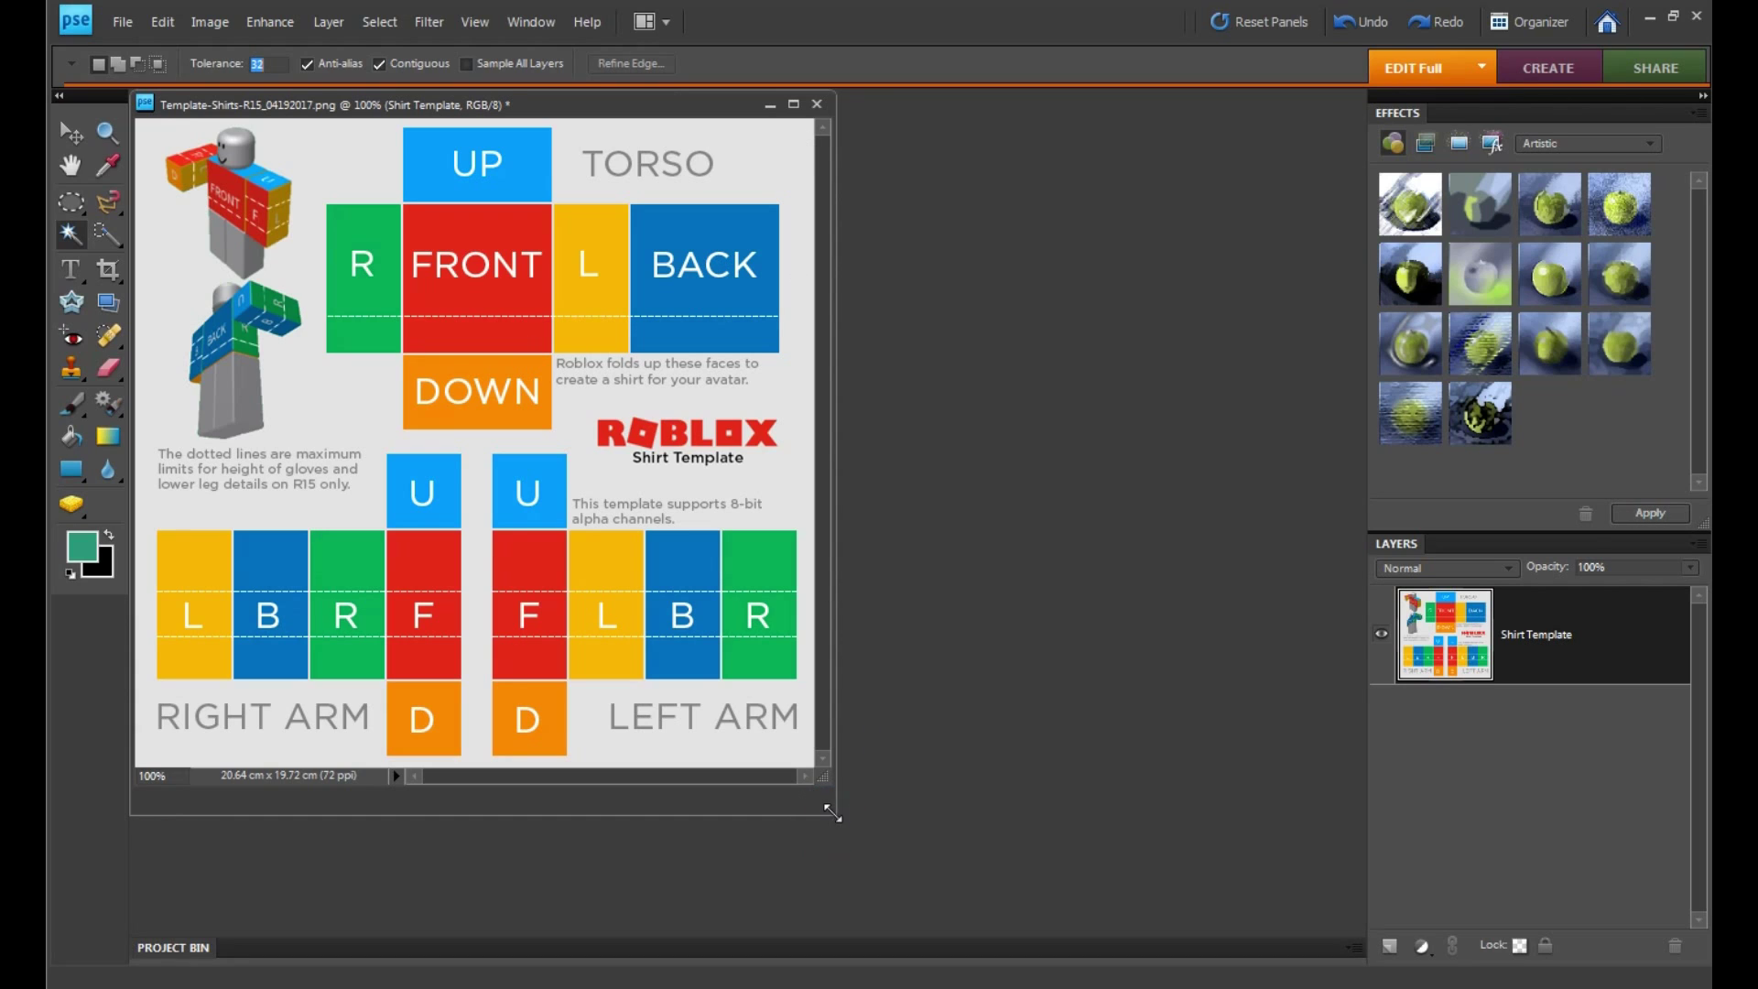
drag(829, 812, 923, 866)
drag(734, 110, 904, 117)
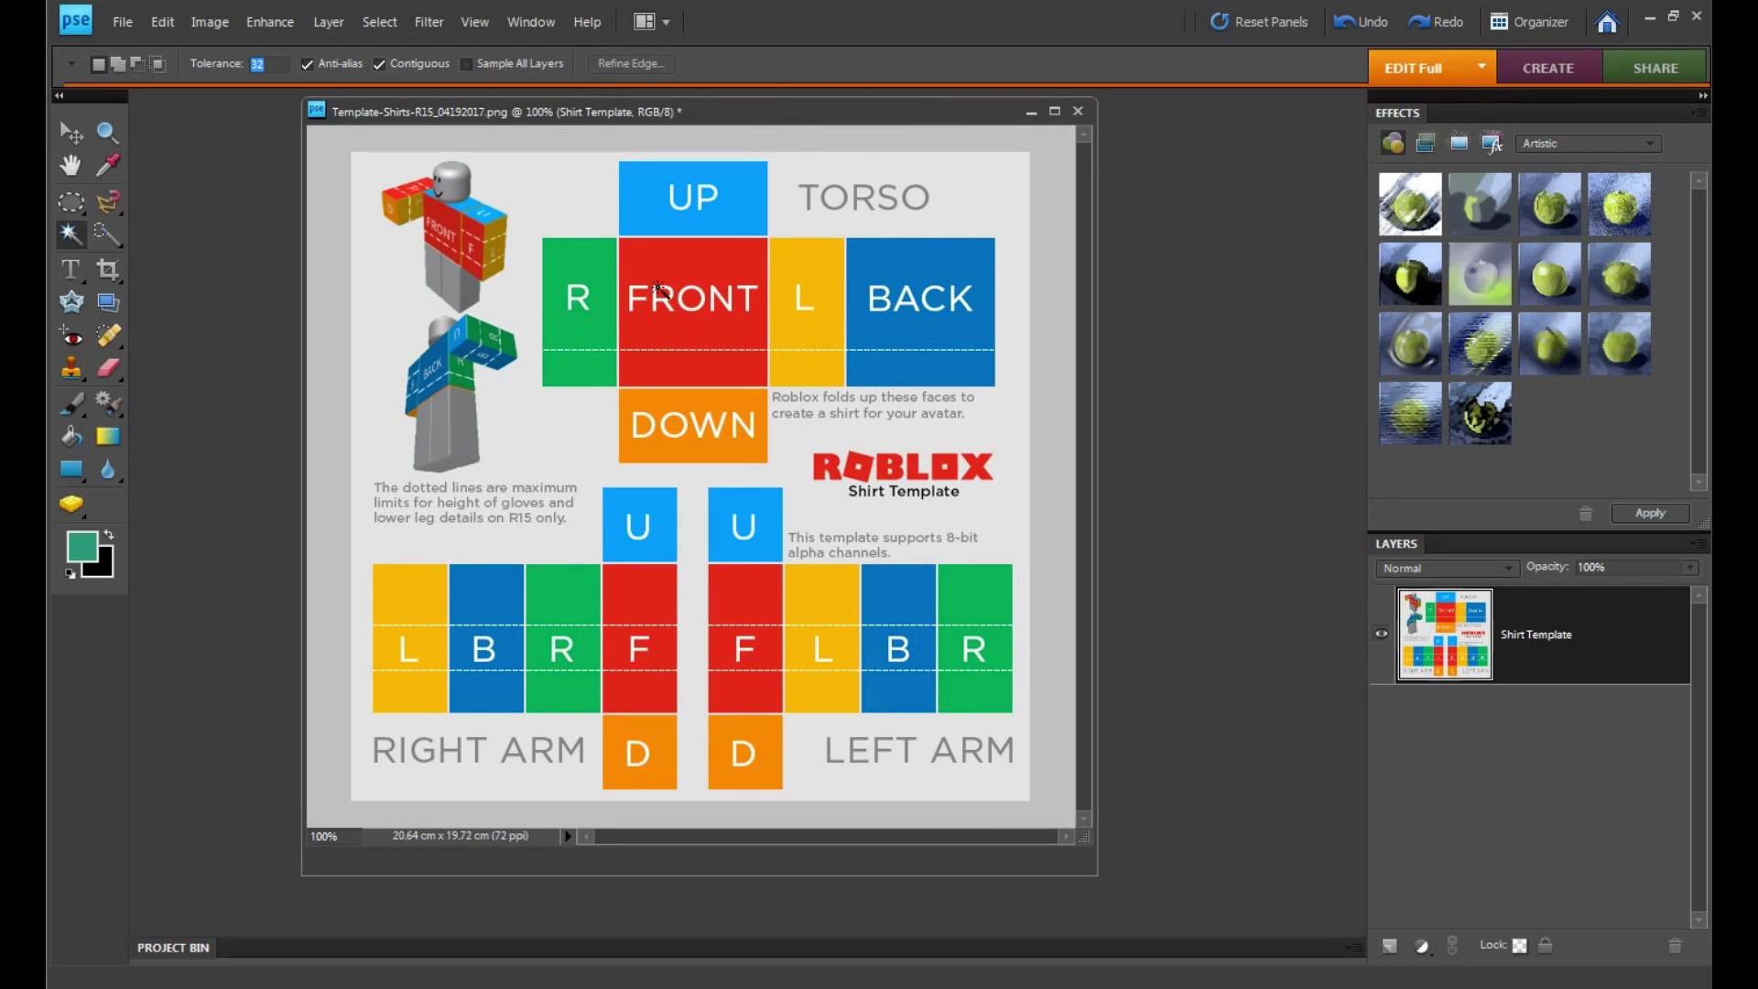
Step: Magic Wand-select the coloured torso and arm faces and delete them to transparency
click(738, 224)
shift+click(580, 275)
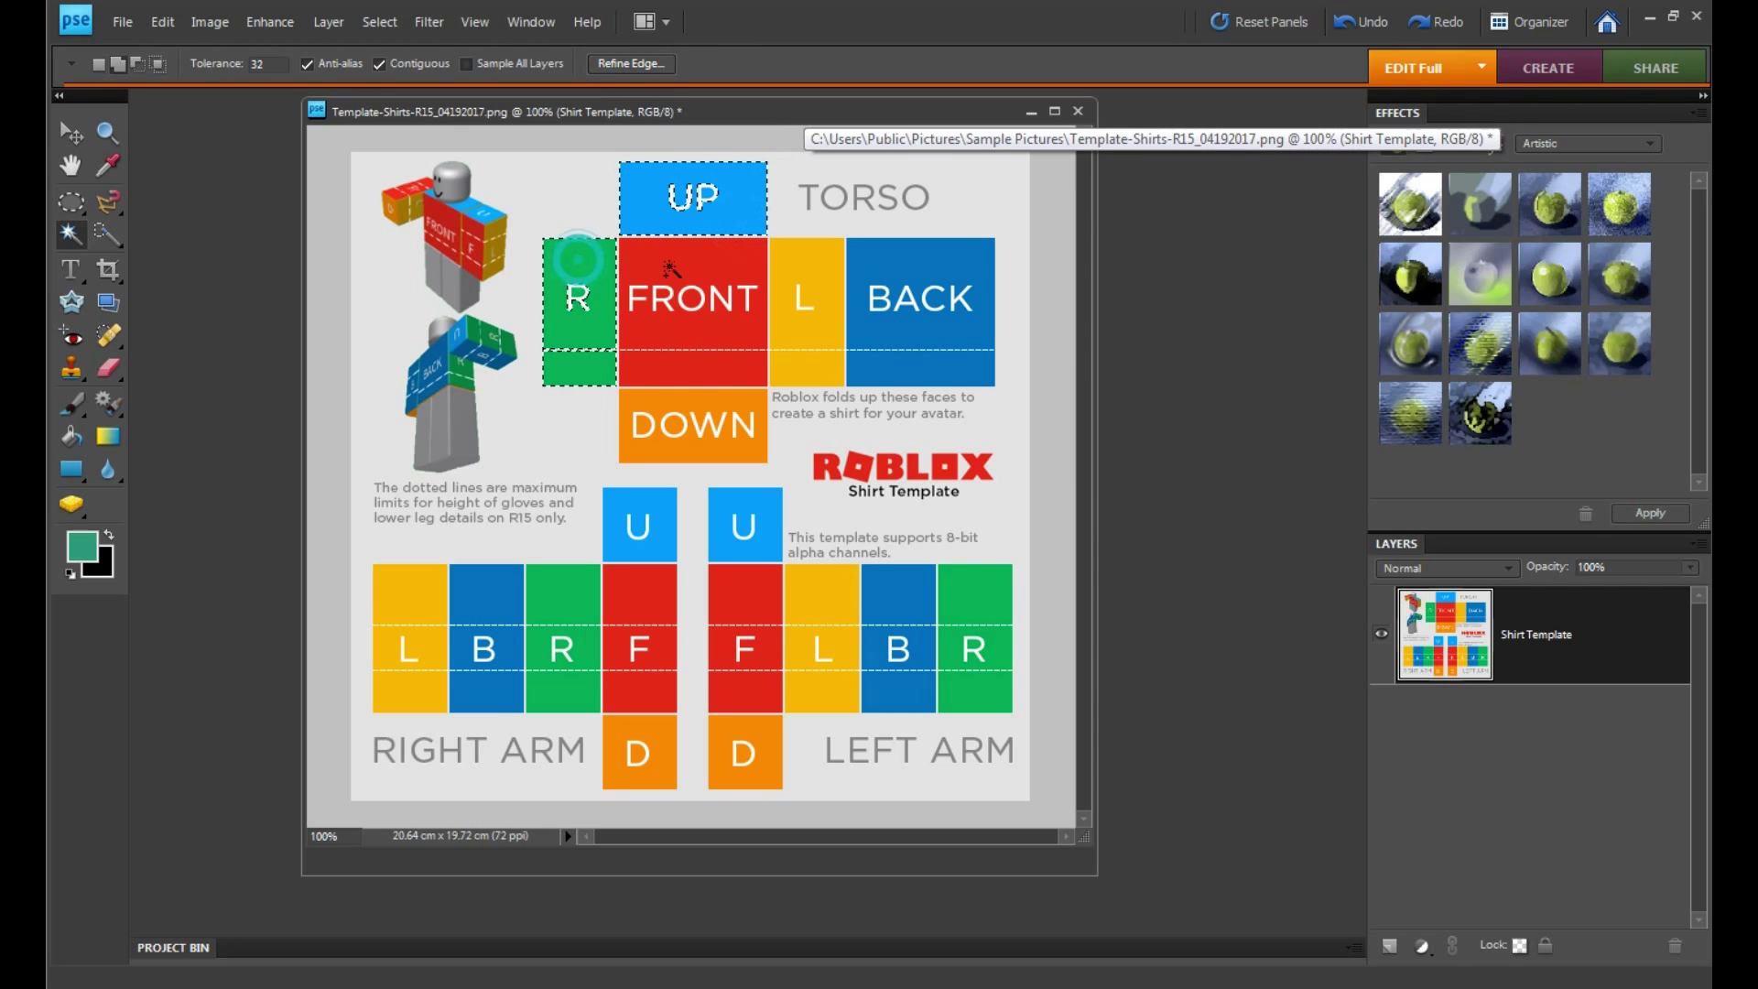
shift+click(710, 270)
shift+click(804, 275)
shift+click(870, 293)
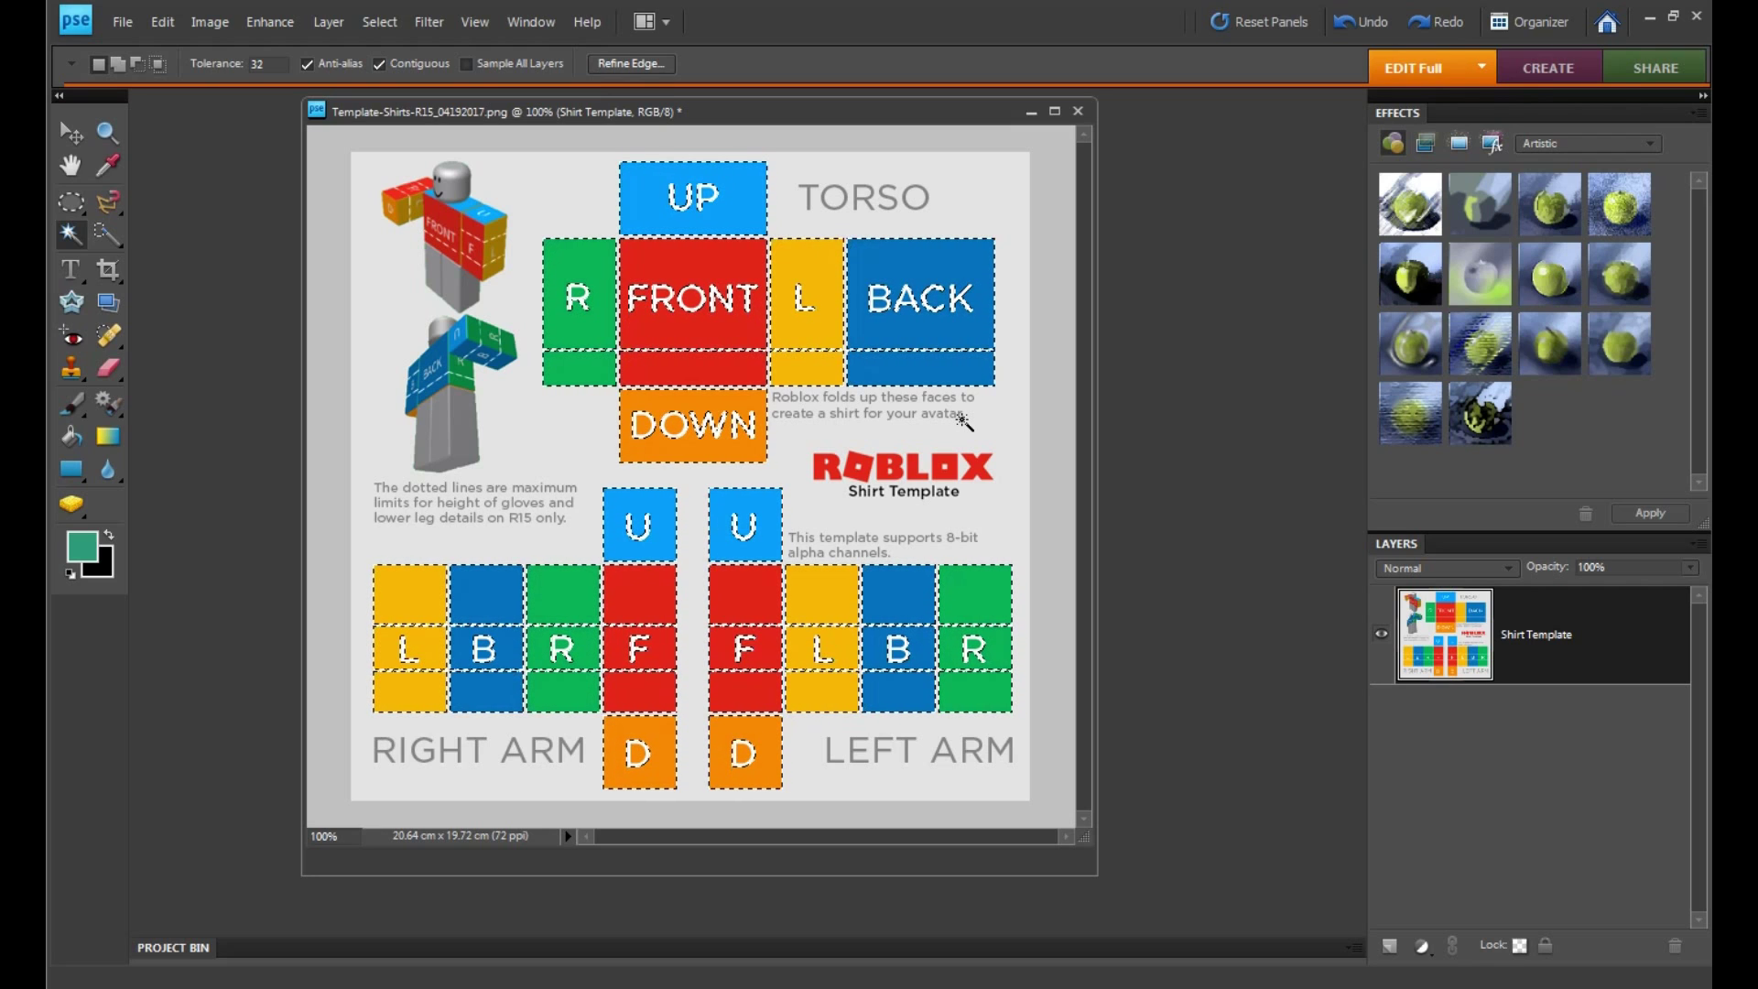
key(Delete)
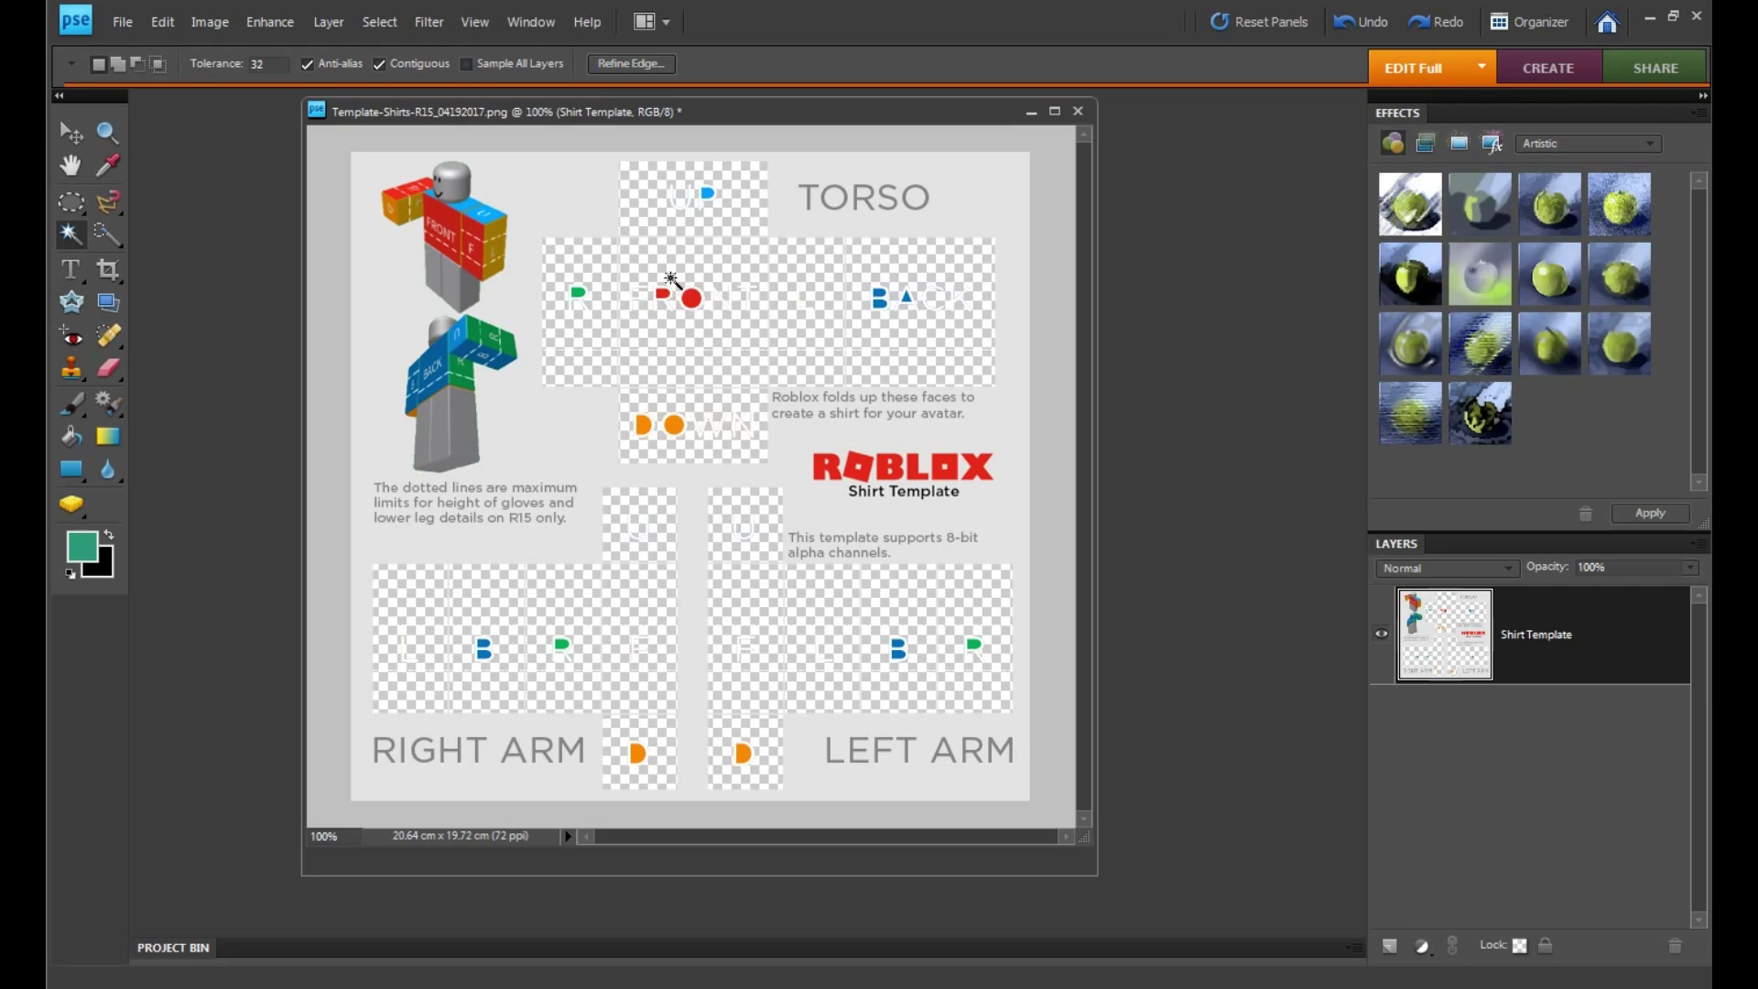
Step: With the Rectangular Marquee, delete the leftover FRONT, BACK, UP and DOWN letters on the torso
click(72, 202)
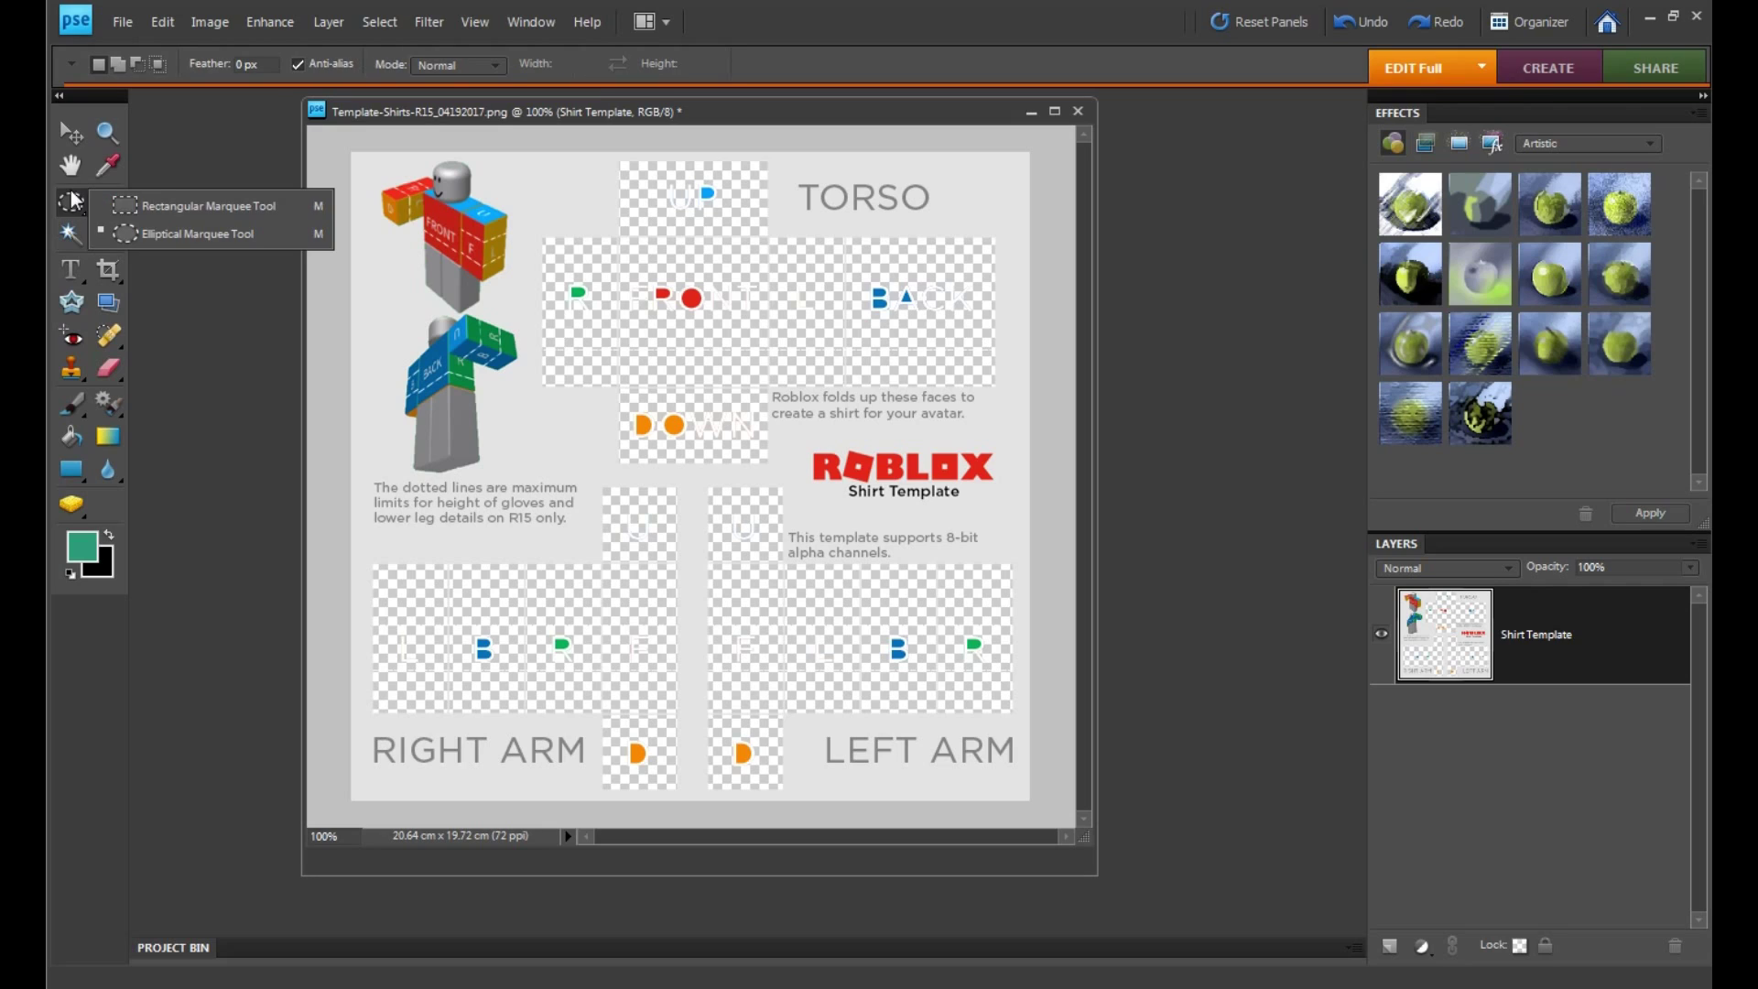
click(130, 211)
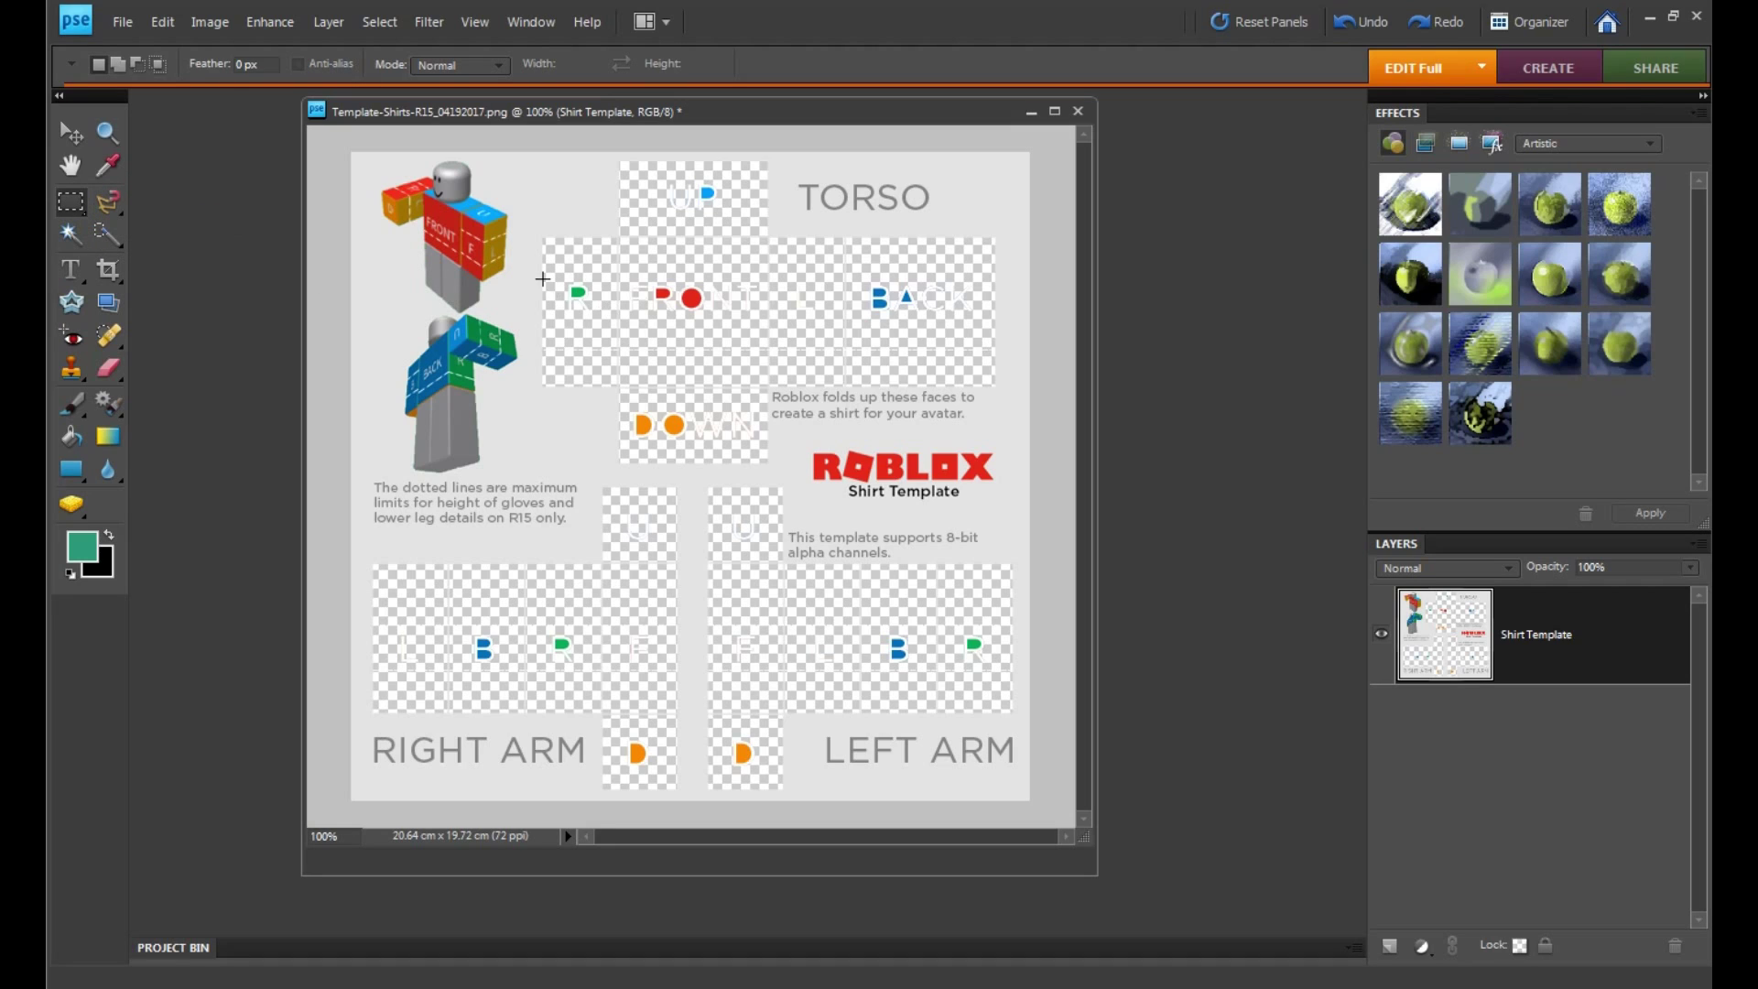
drag(551, 249, 986, 349)
key(Delete)
key(ctrl+d)
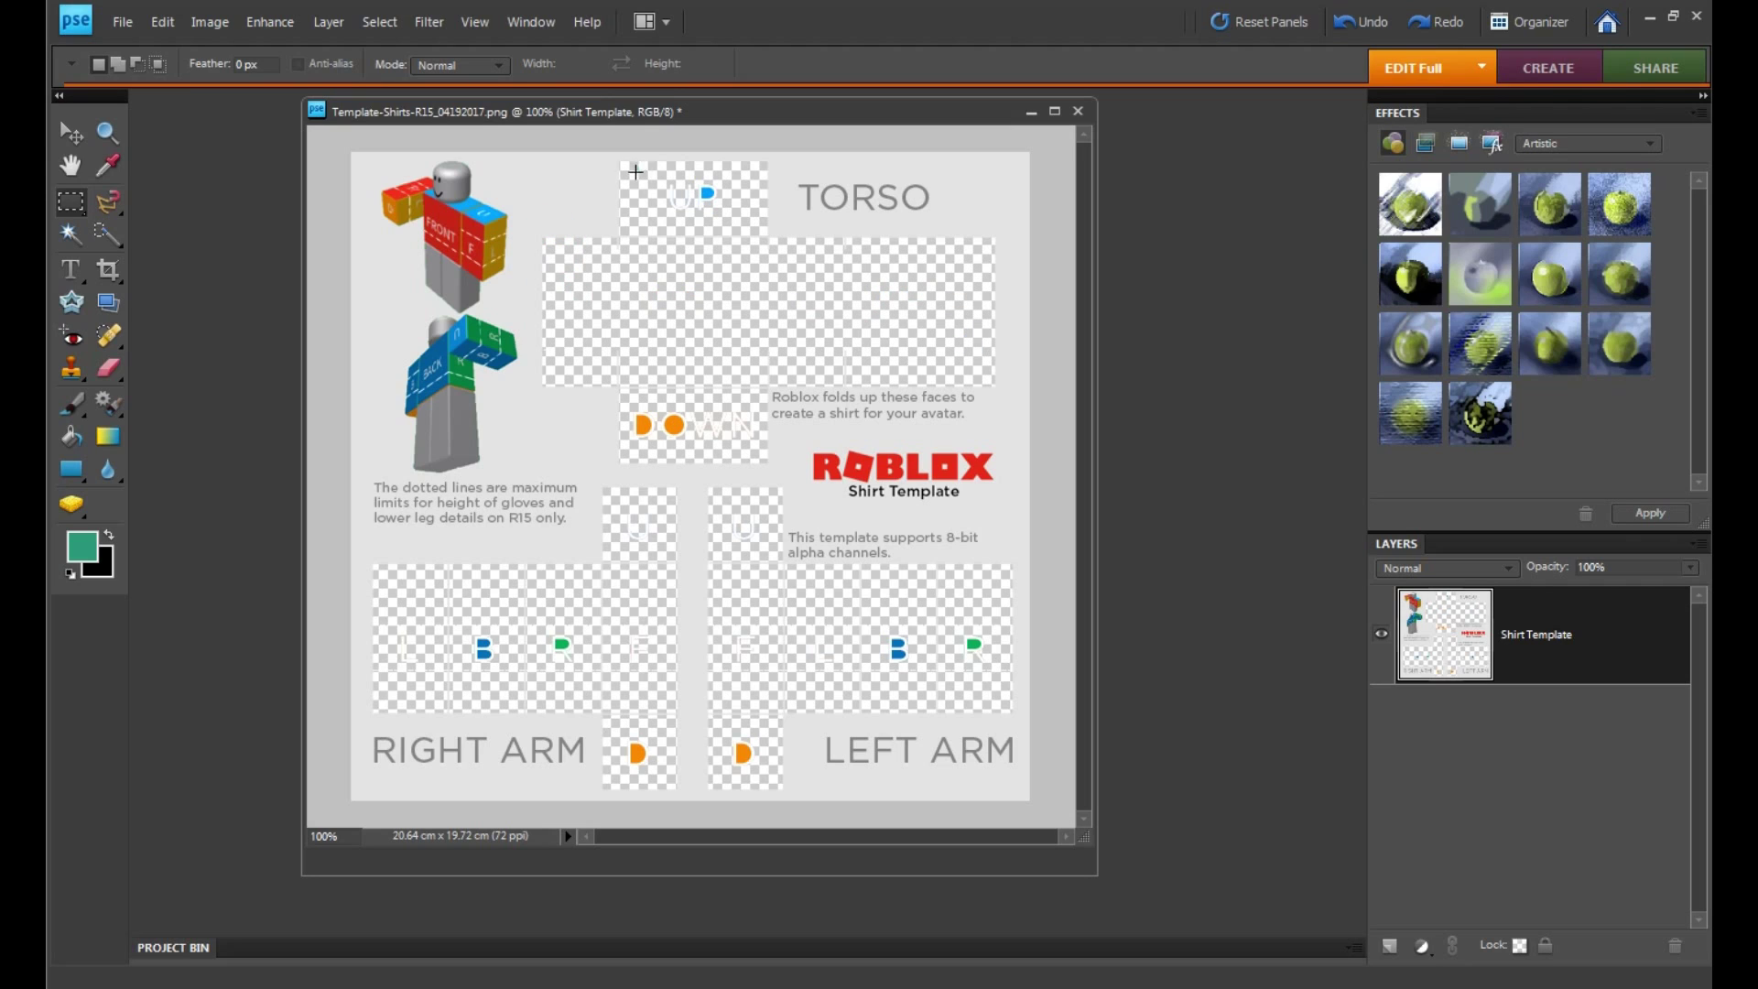
drag(638, 170, 678, 442)
drag(632, 165, 762, 456)
key(Delete)
key(ctrl+d)
Step: Clear the leftover letters from the right and left arm panels
mouse_move(381, 600)
mouse_down()
mouse_move(402, 667)
mouse_move(678, 712)
mouse_up()
key(Delete)
key(ctrl+d)
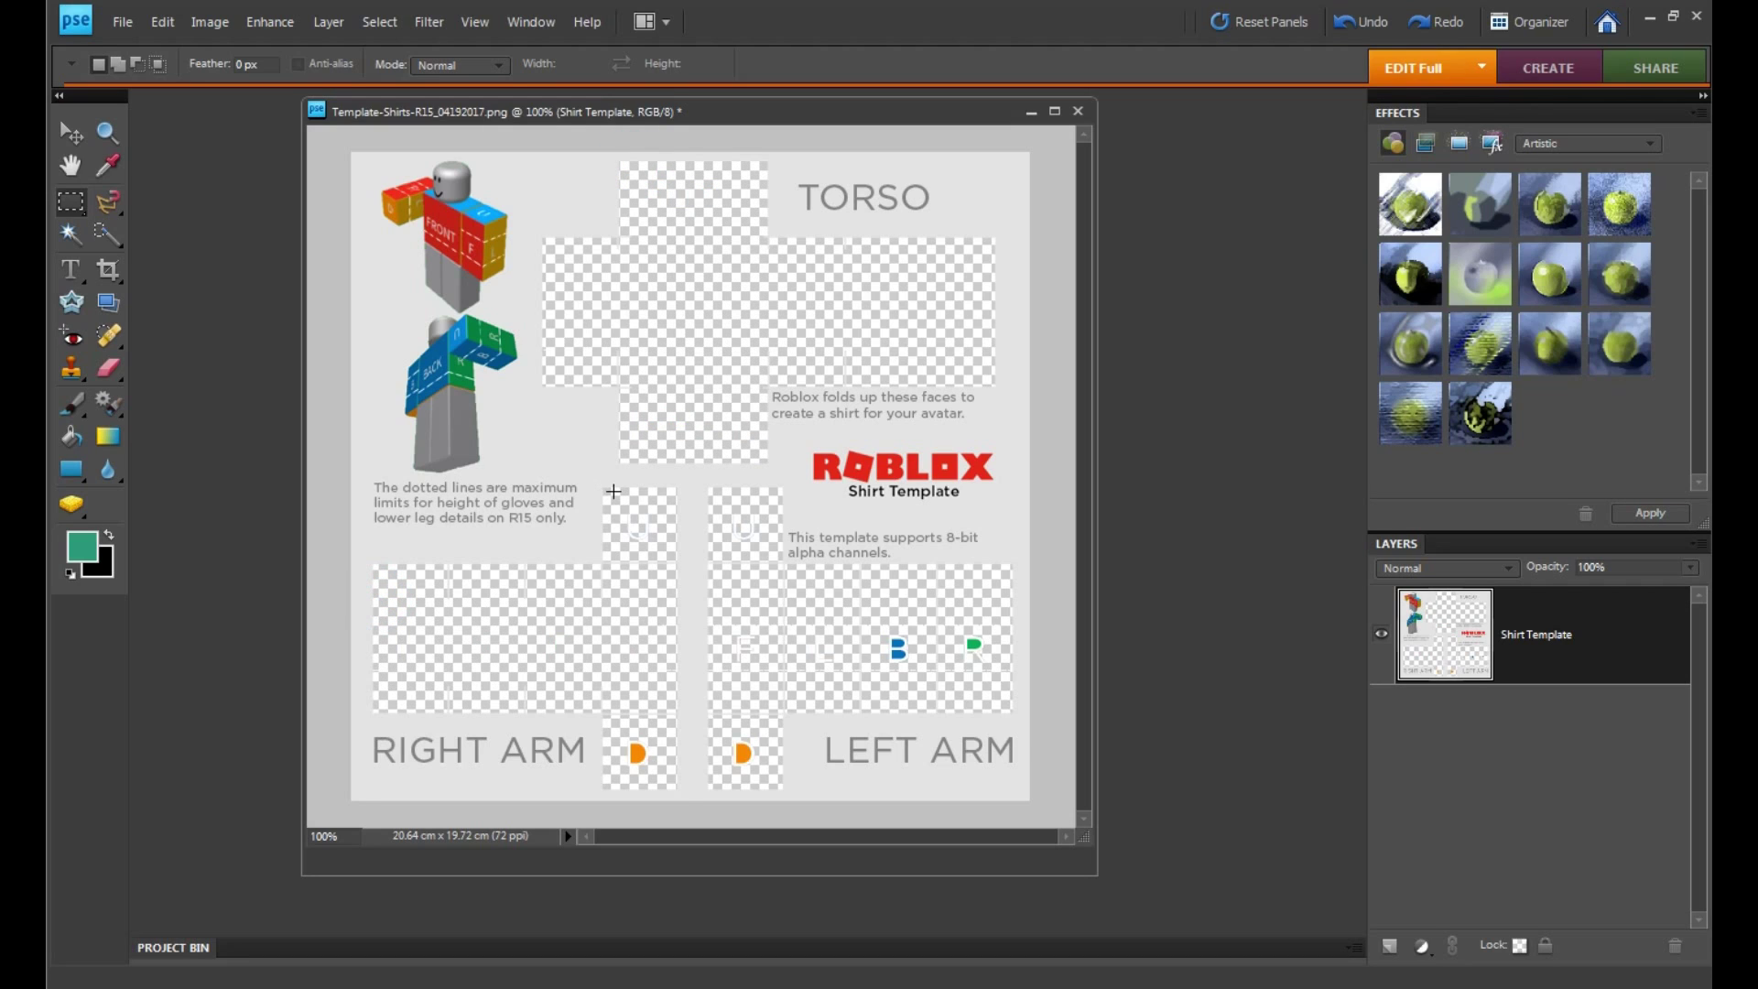
mouse_move(613, 496)
mouse_down()
mouse_move(629, 742)
mouse_move(674, 763)
mouse_up()
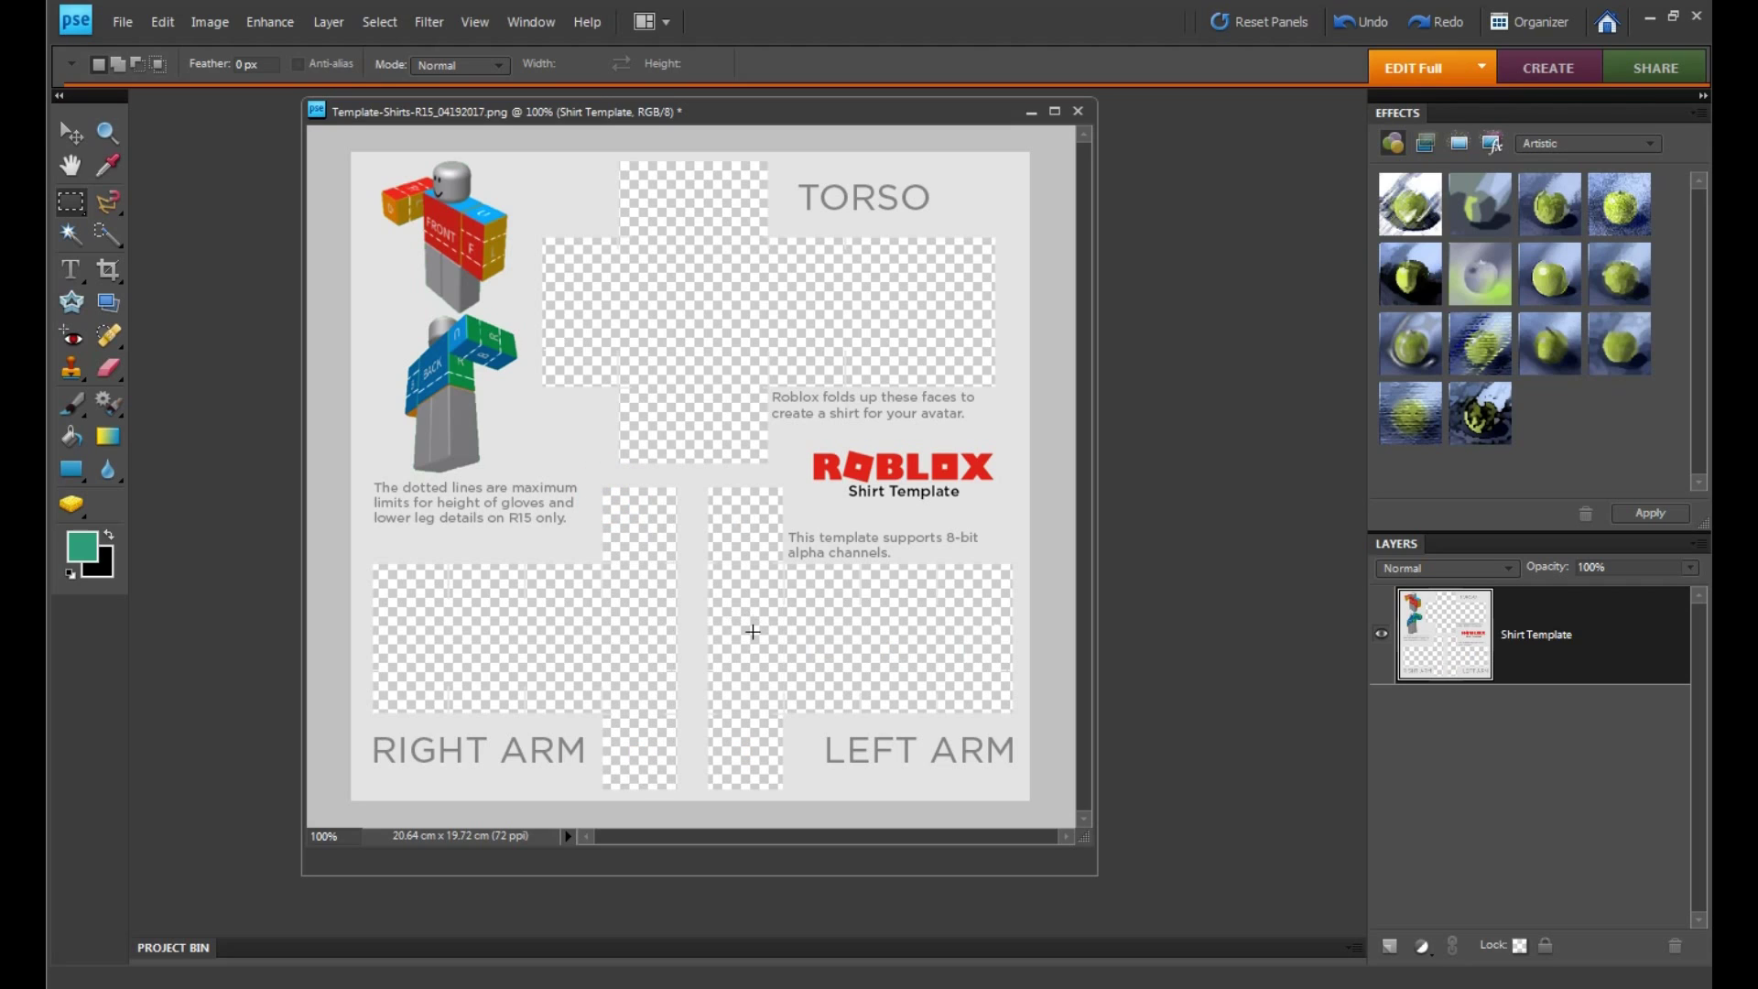
key(v)
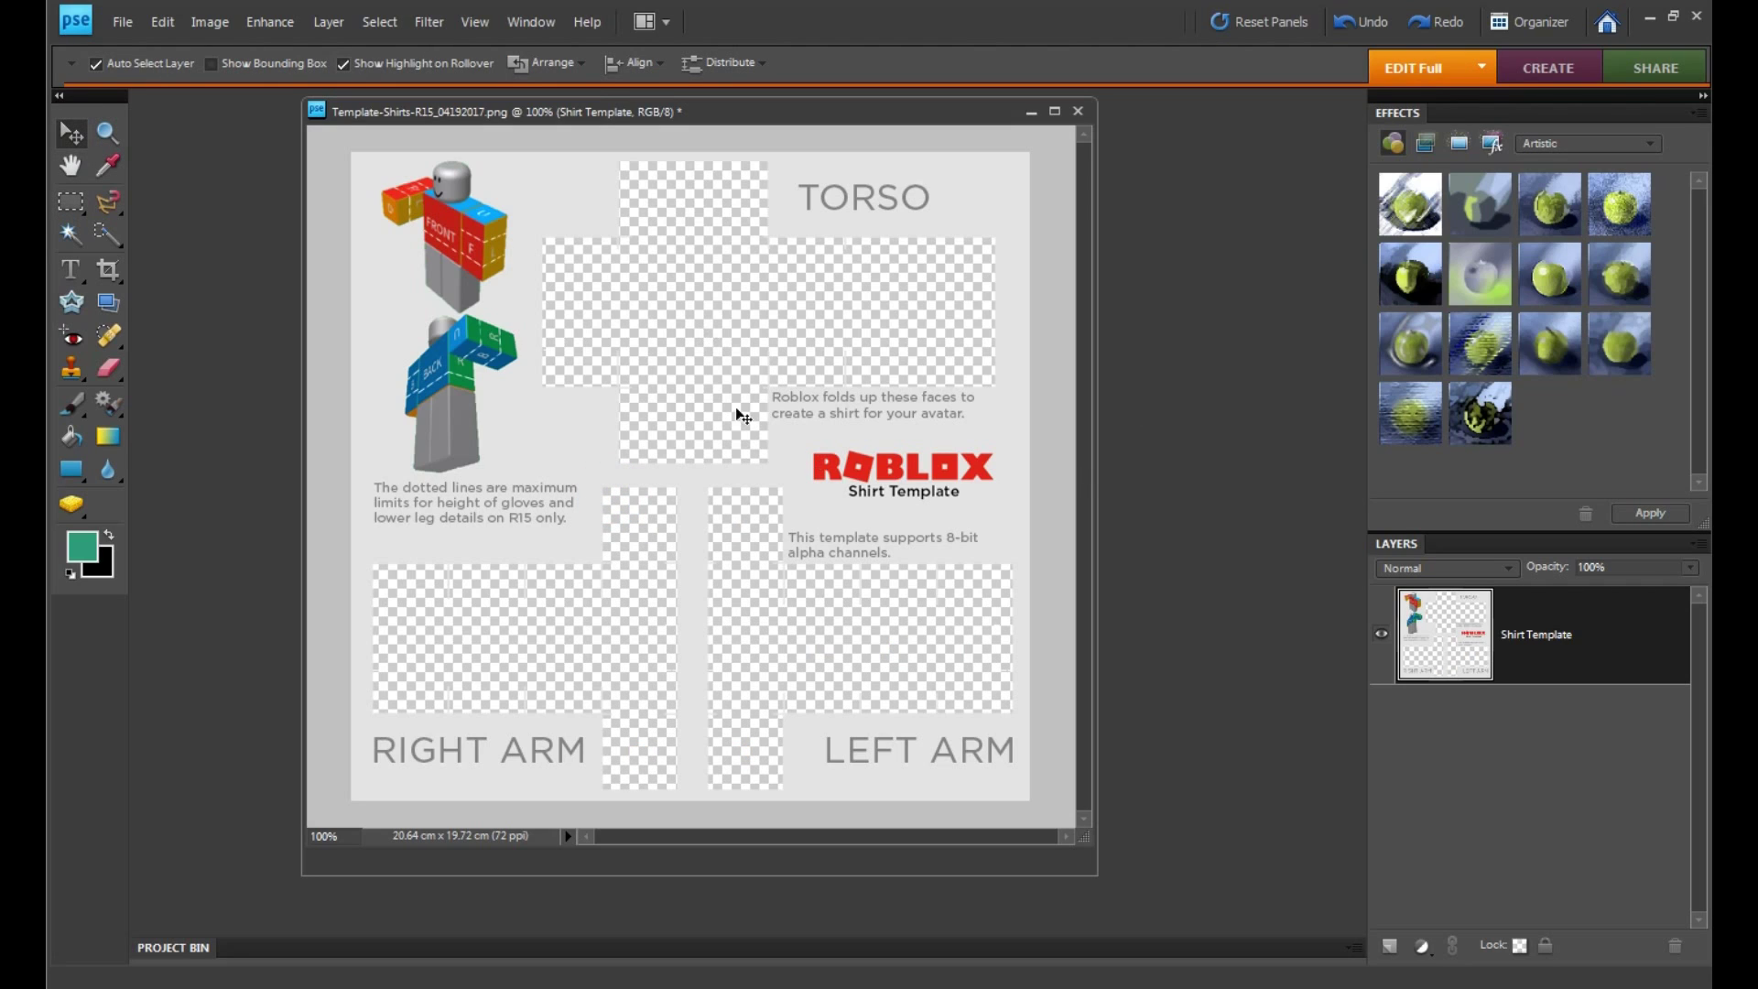